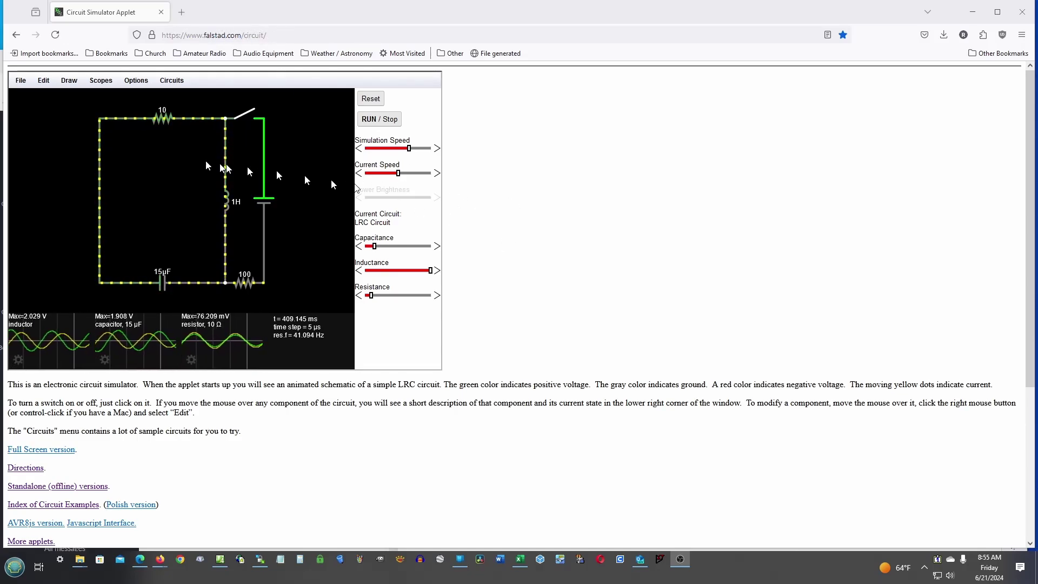
Go full screen and load the Op-Amps > Oscillators > Relaxation Oscillator example
left_click(24, 82)
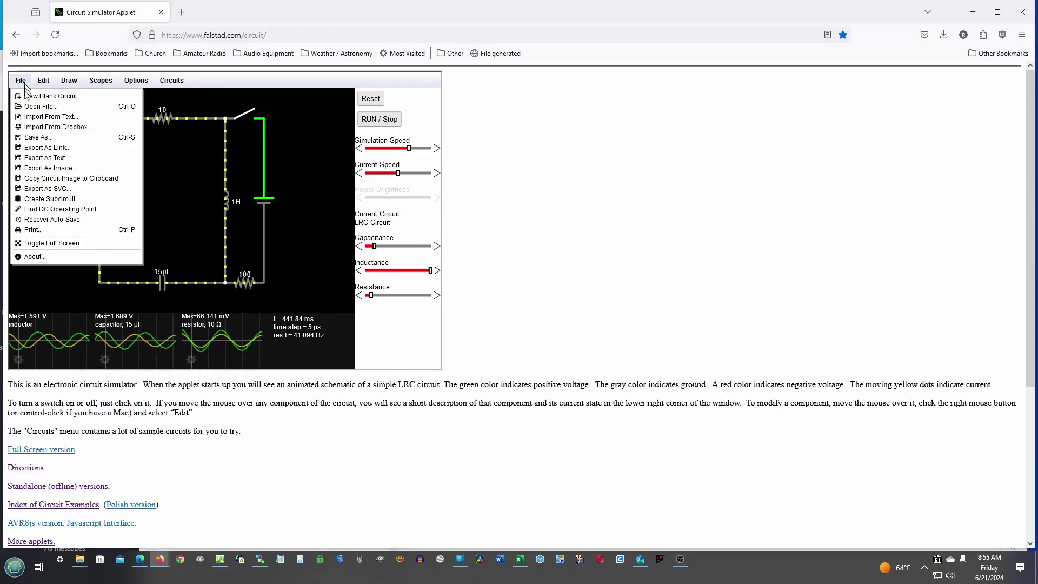
left_click(36, 244)
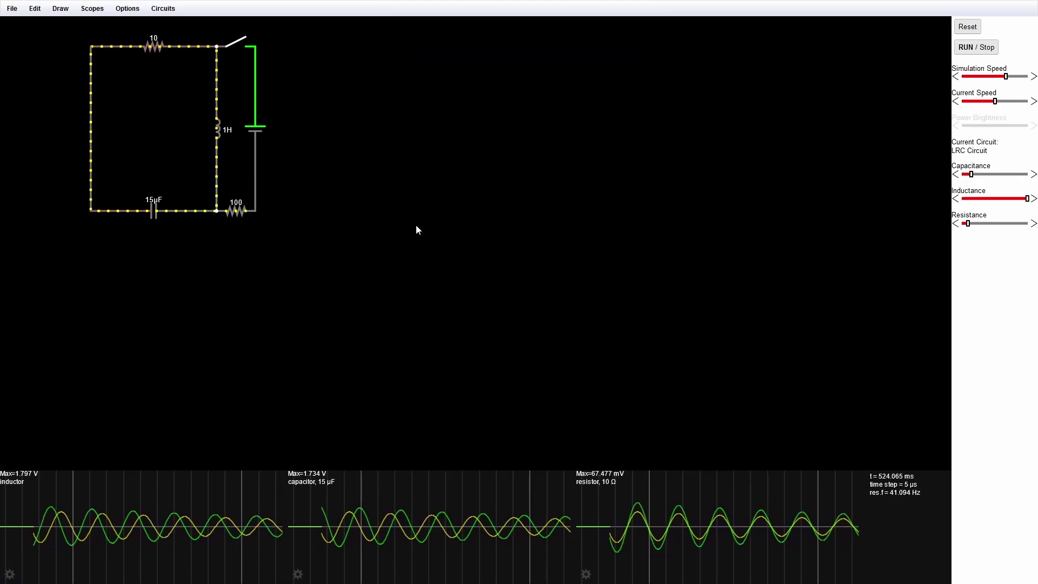
left_click(161, 8)
mouse_move(160, 37)
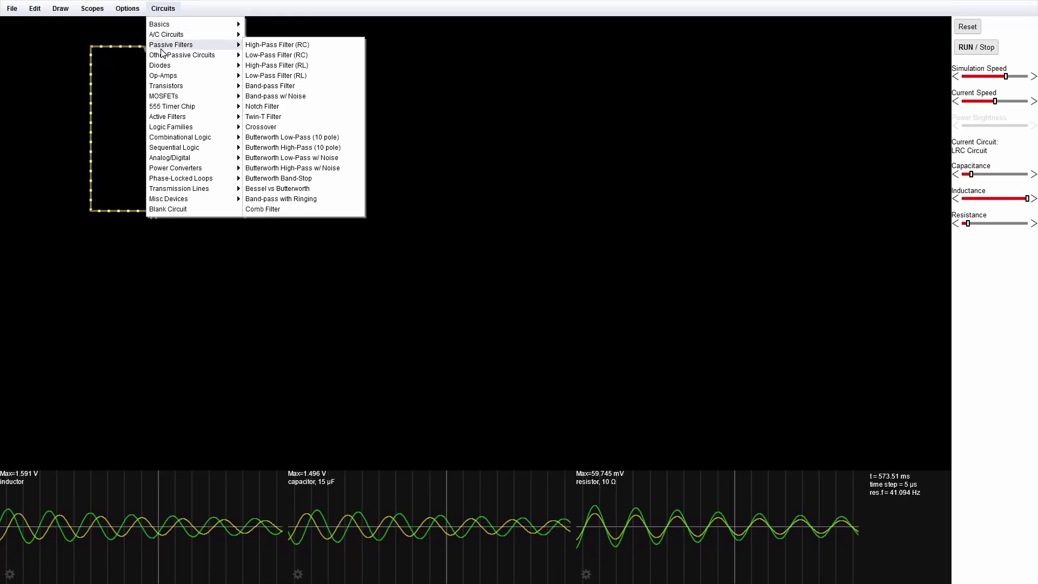
mouse_move(167, 79)
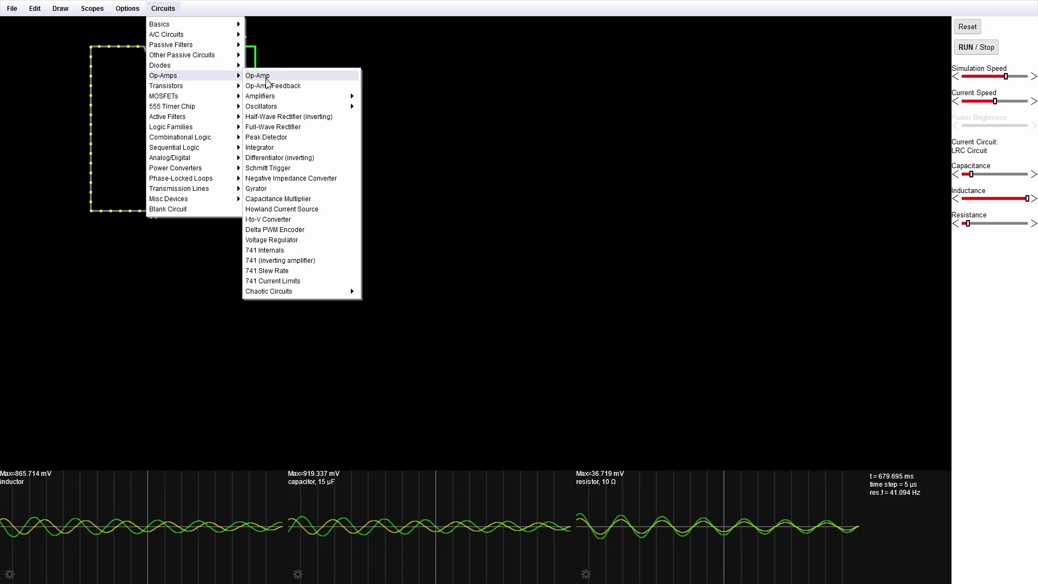
mouse_move(268, 104)
mouse_move(346, 98)
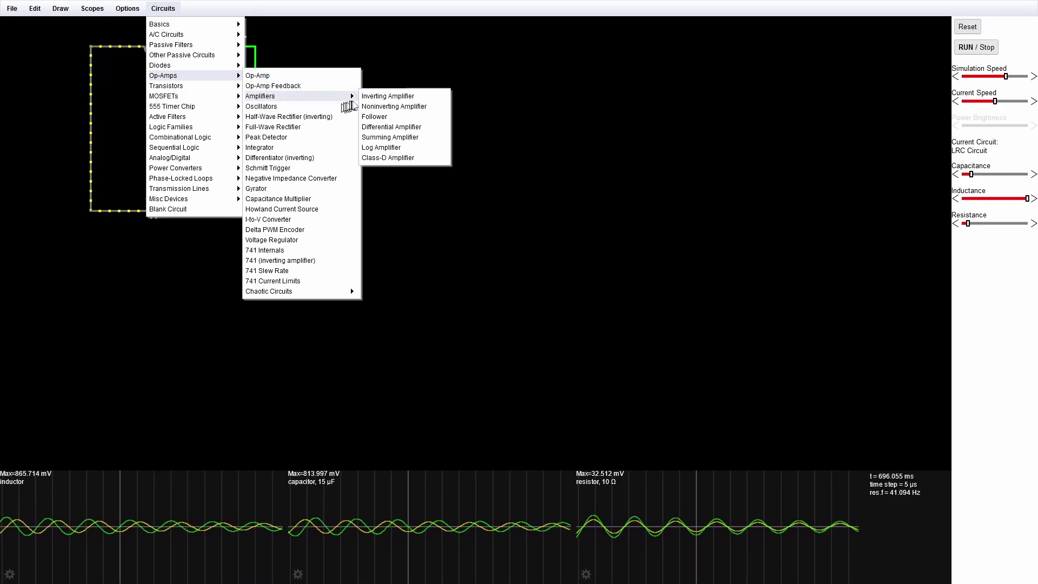
left_click(378, 106)
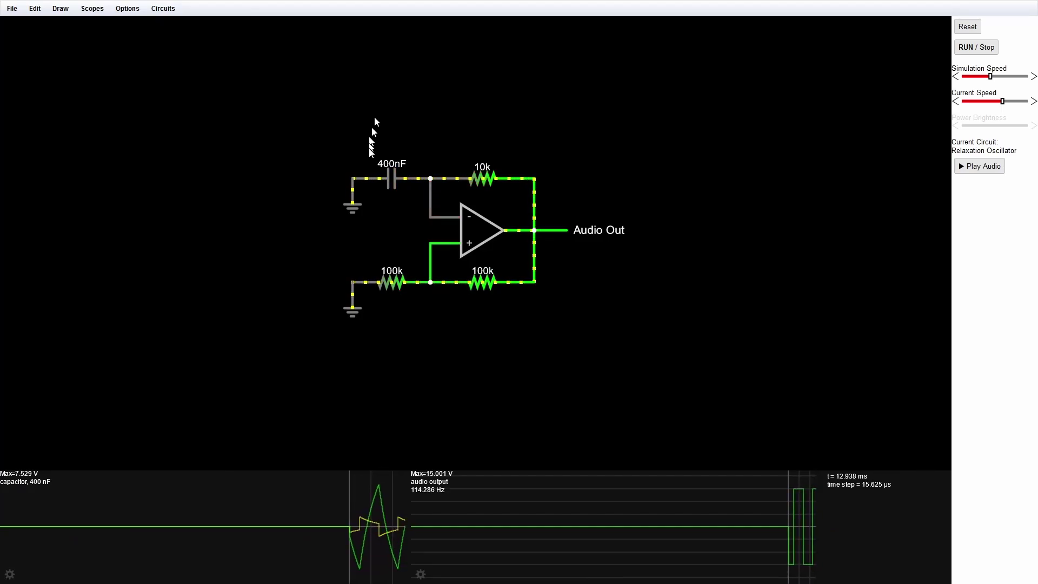
Delete the ground symbols at the 400nF capacitor and the lower 100k resistor
right_click(355, 199)
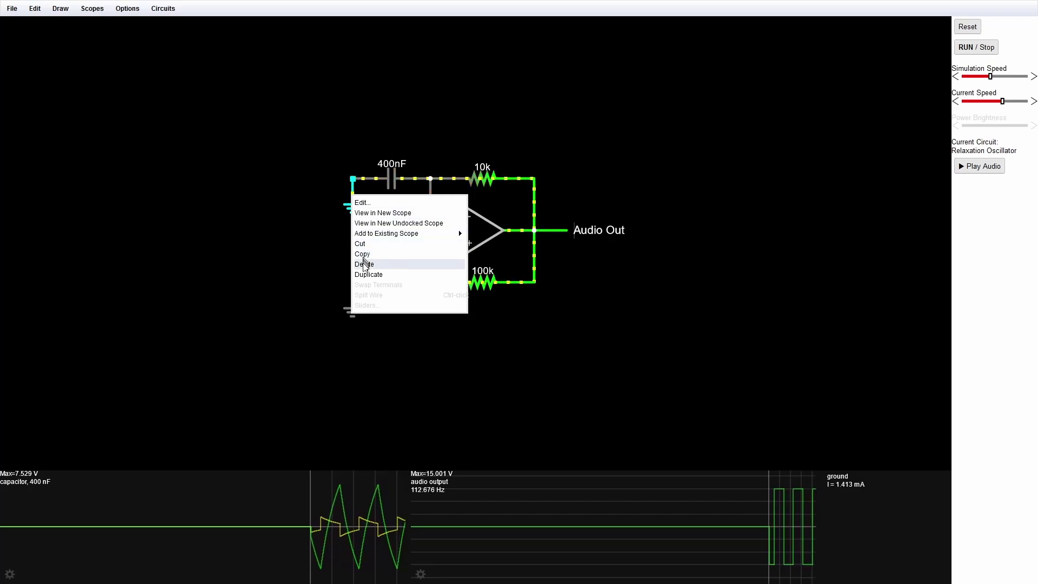
left_click(363, 264)
right_click(355, 300)
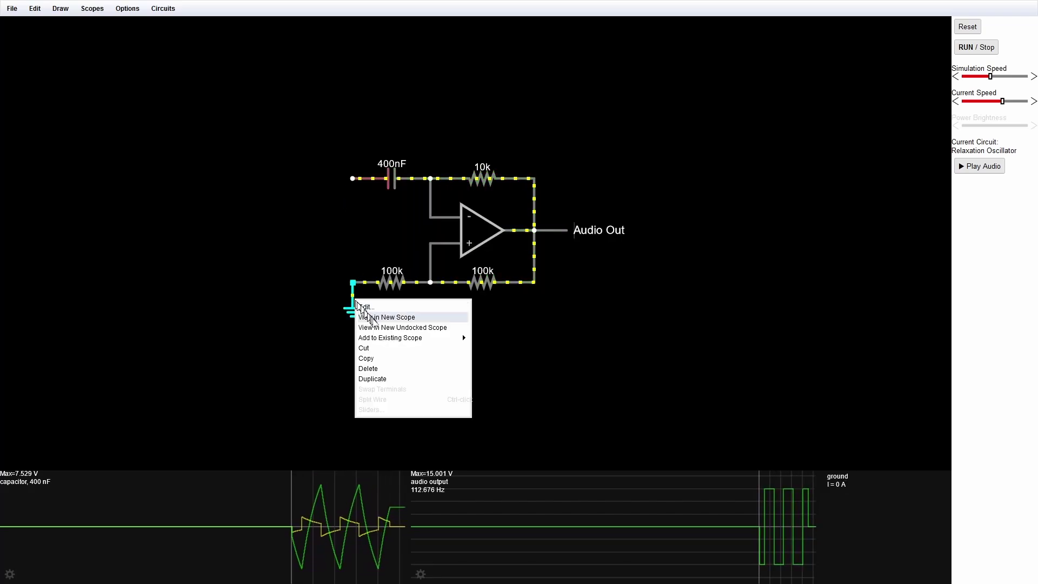
left_click(367, 369)
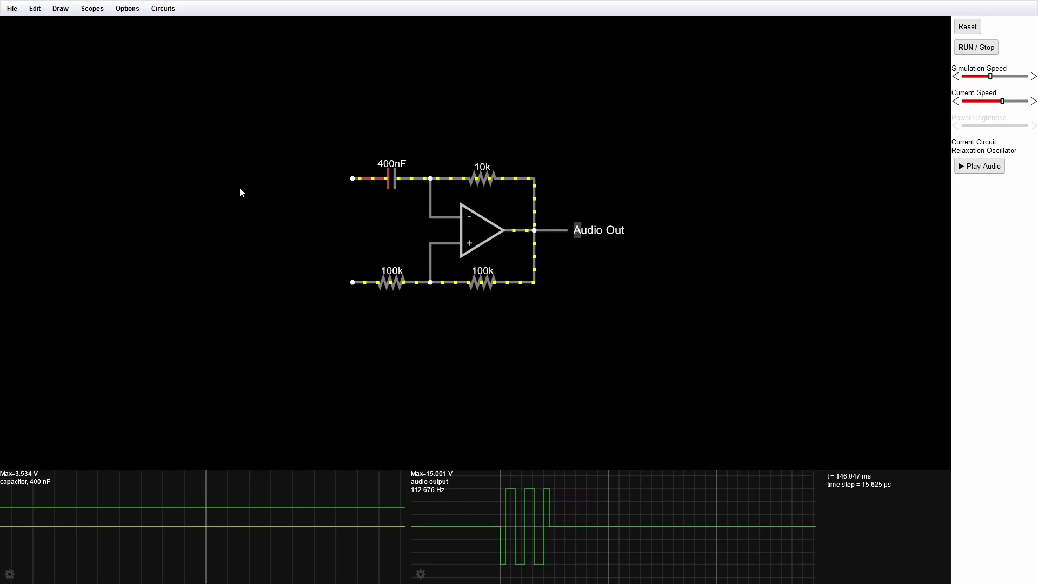
Place two +5V one-terminal voltage sources left of the oscillator, one up, one down
left_click(60, 12)
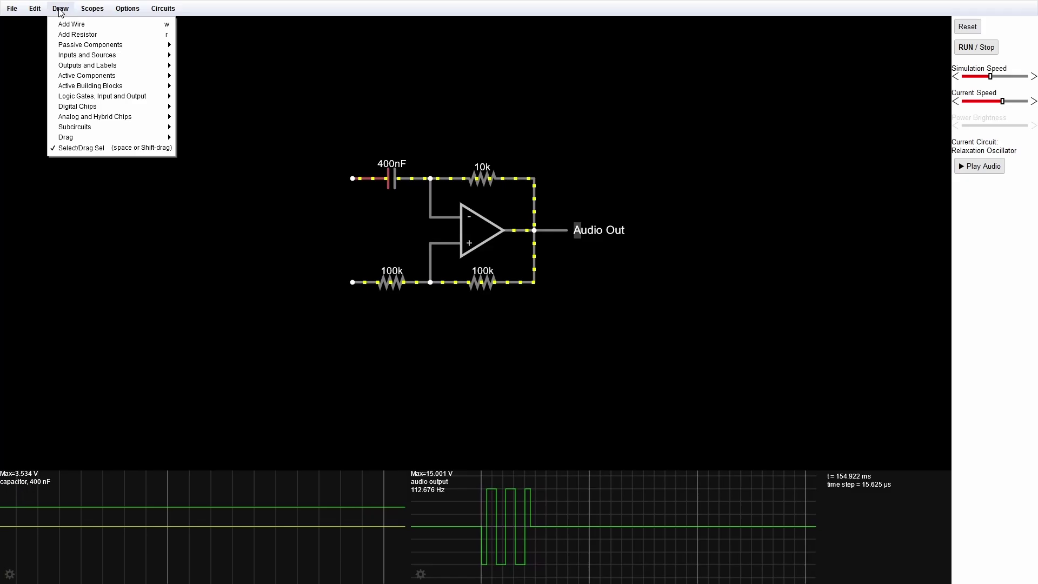
mouse_move(92, 57)
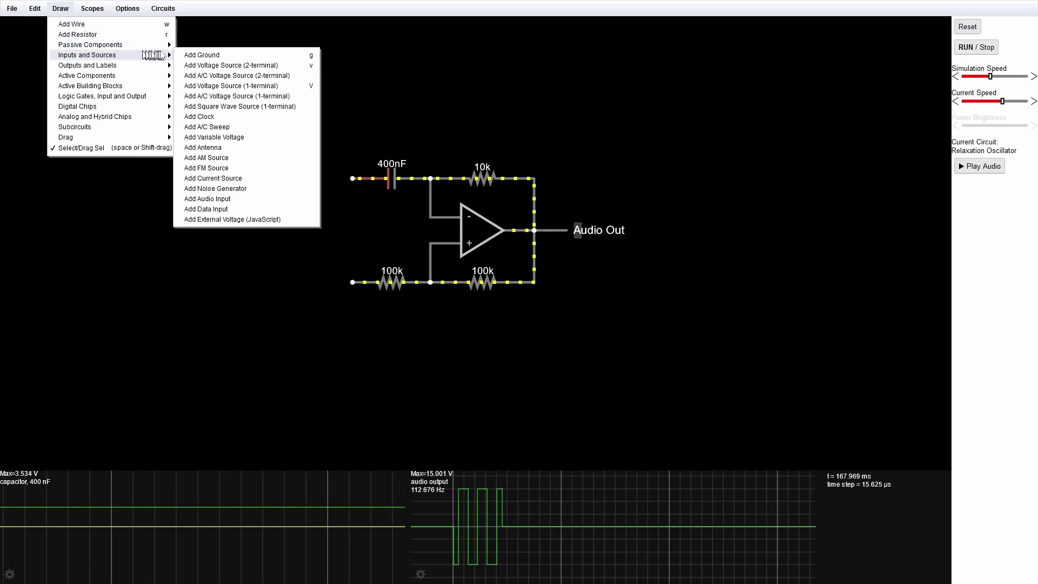
left_click(204, 86)
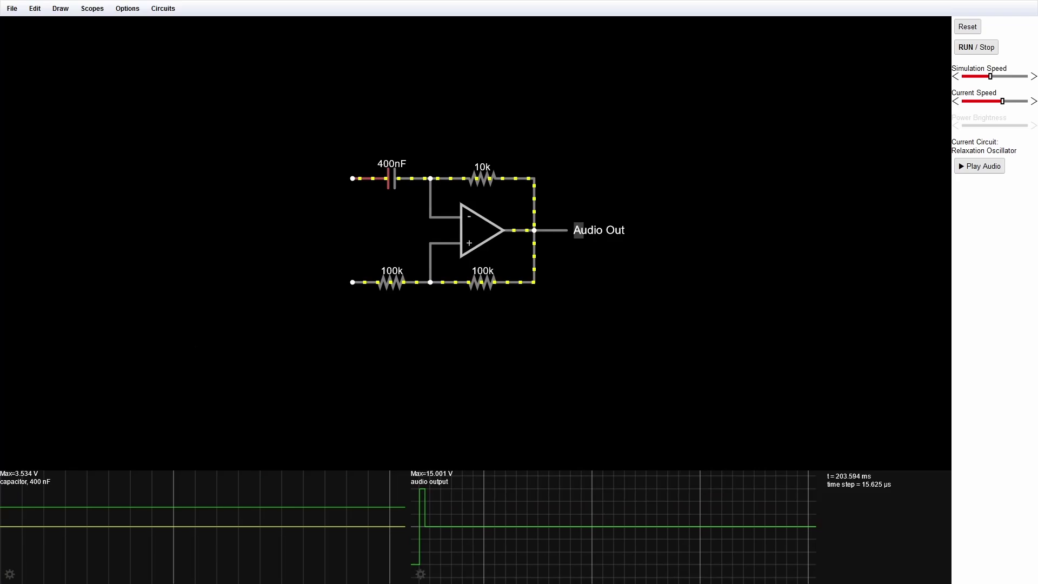
left_click_drag(197, 334, 197, 296)
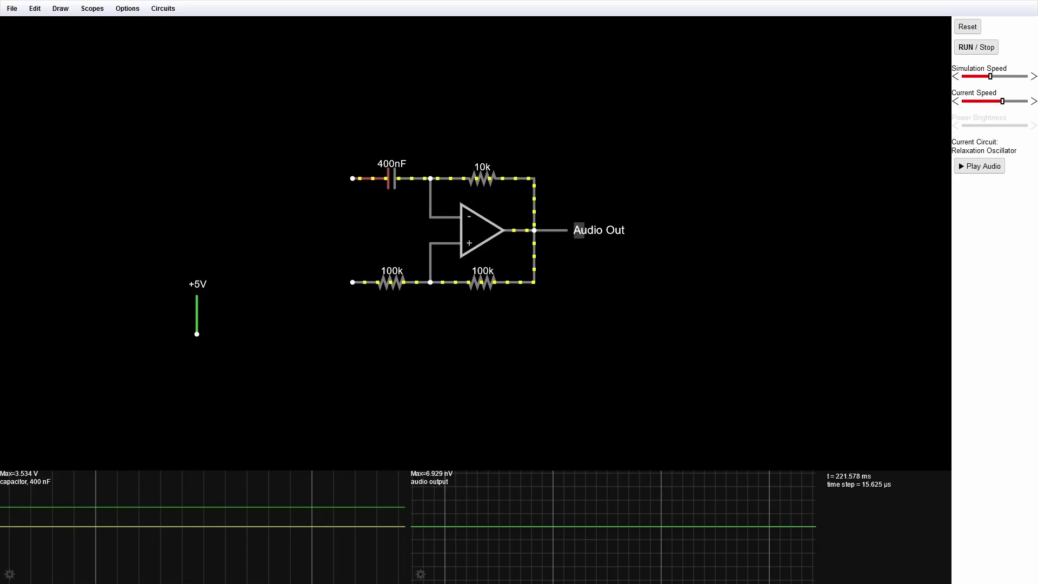
left_click_drag(249, 282, 248, 325)
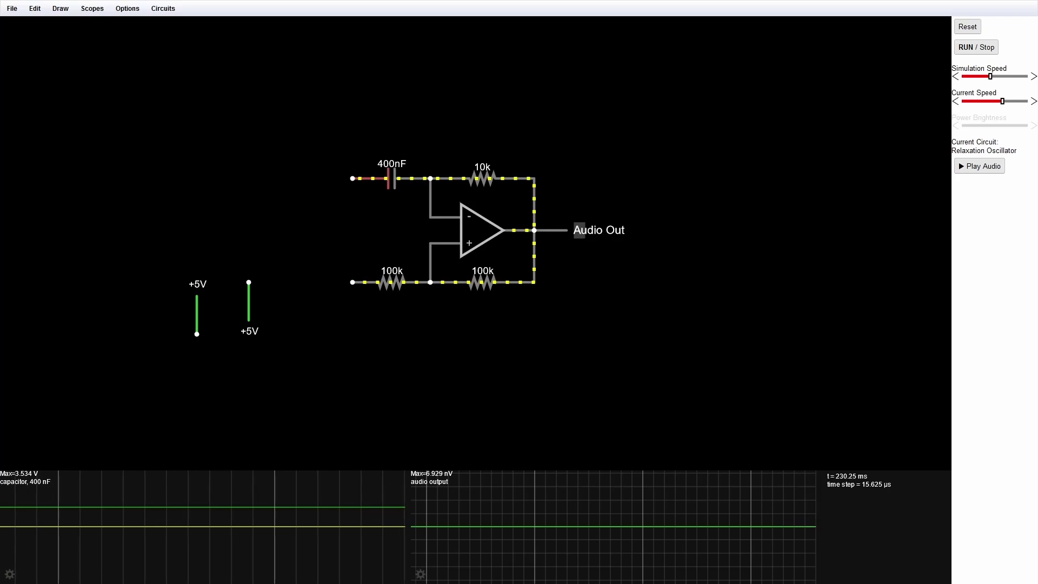
In Drag Selected mode, stack the two +5V sources in one column and lengthen the lower one
left_click(60, 8)
mouse_move(69, 137)
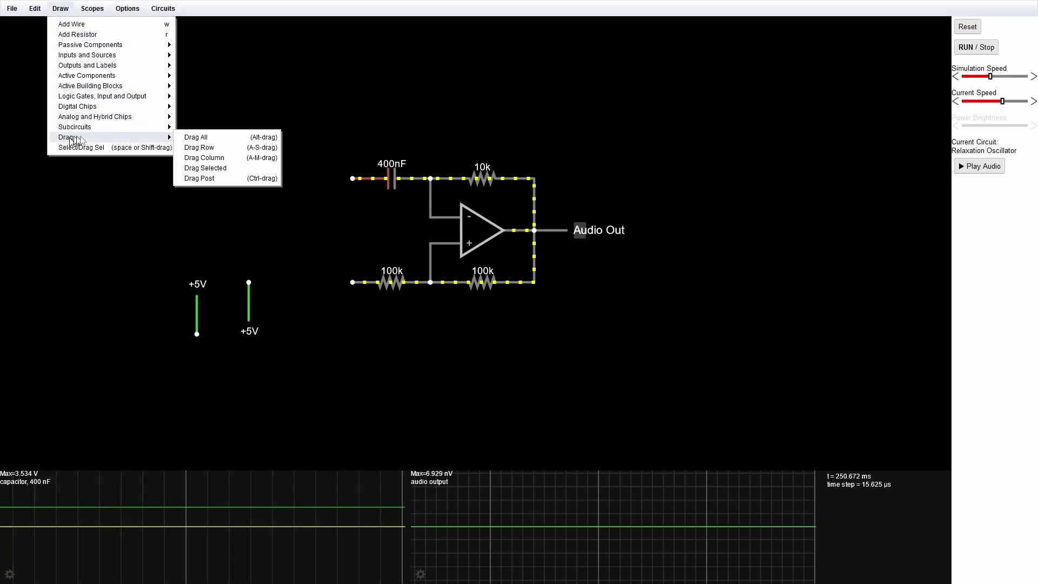
left_click(201, 167)
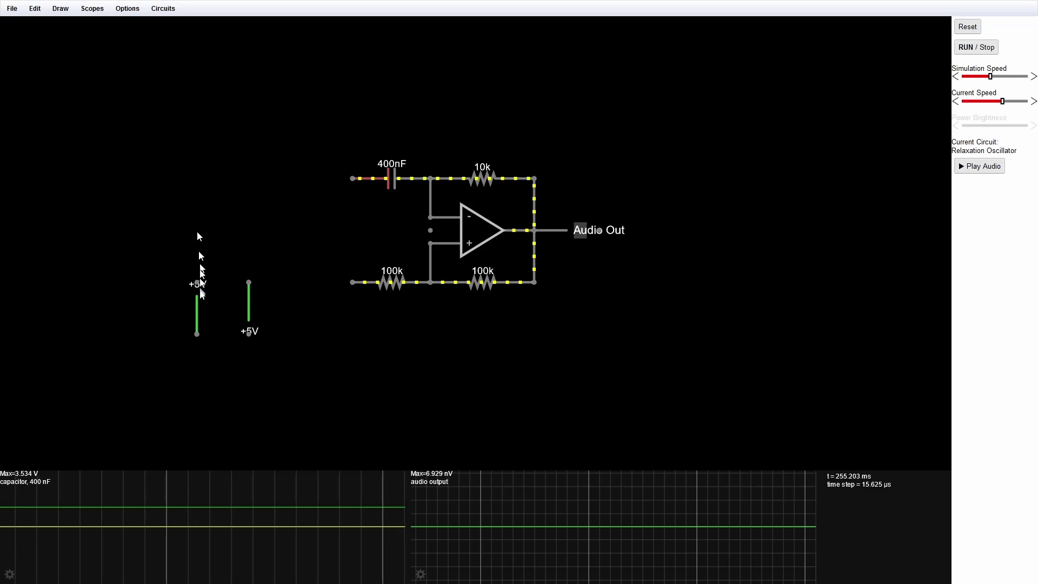
left_click_drag(196, 321, 192, 139)
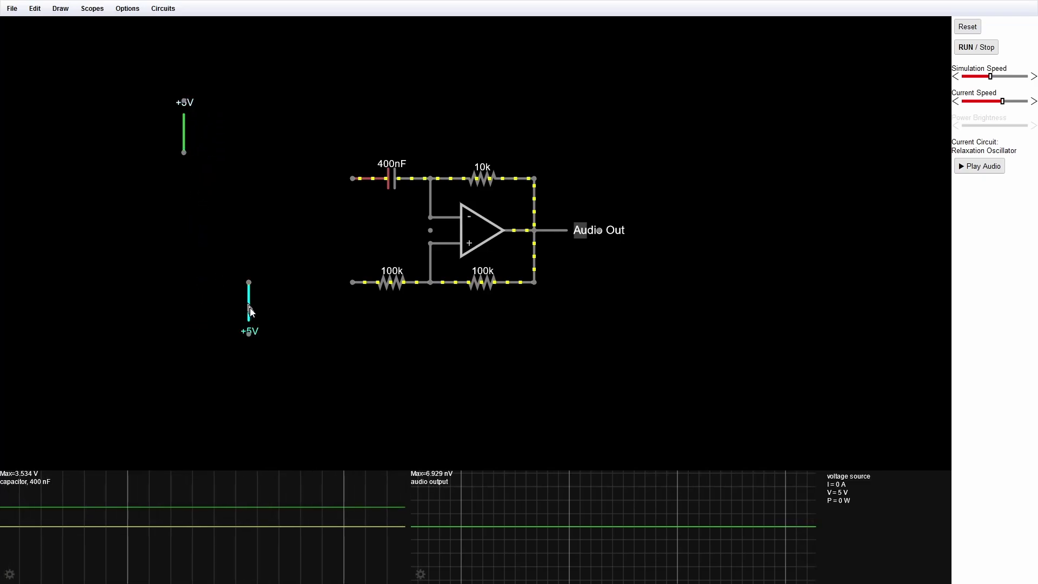
left_click_drag(250, 309, 182, 347)
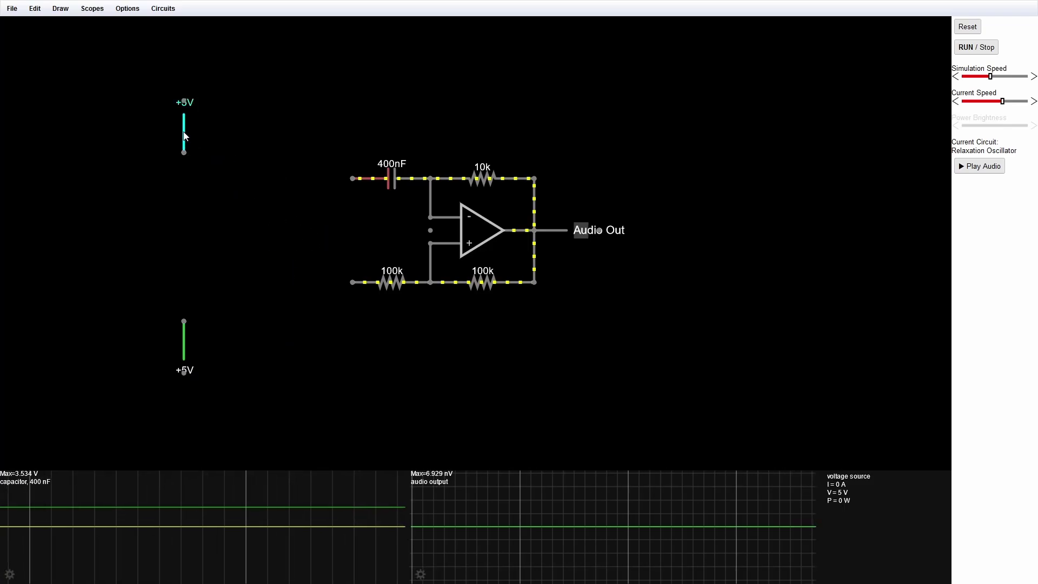
left_click_drag(181, 135, 156, 135)
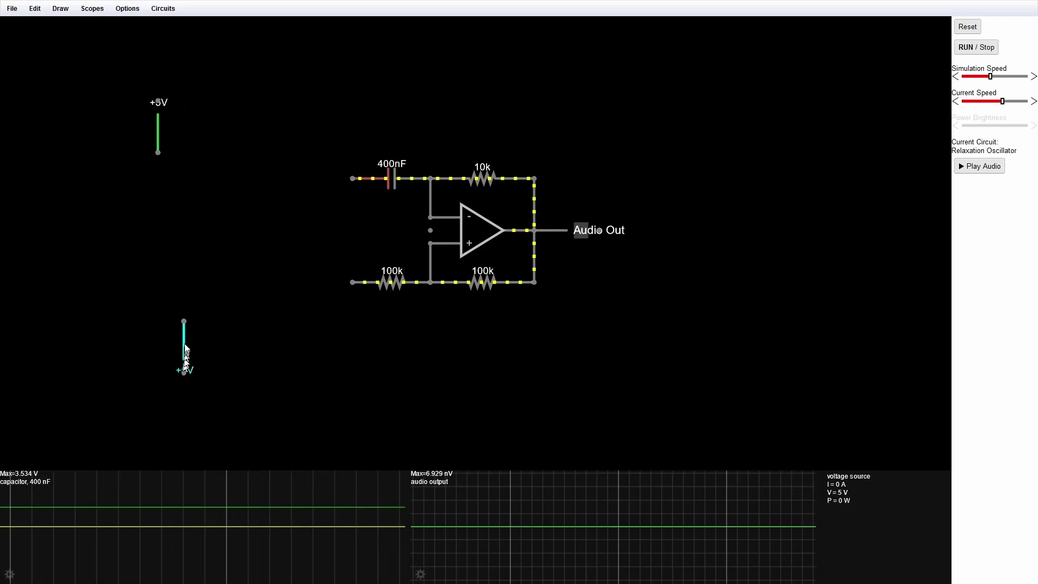
left_click_drag(185, 346, 163, 344)
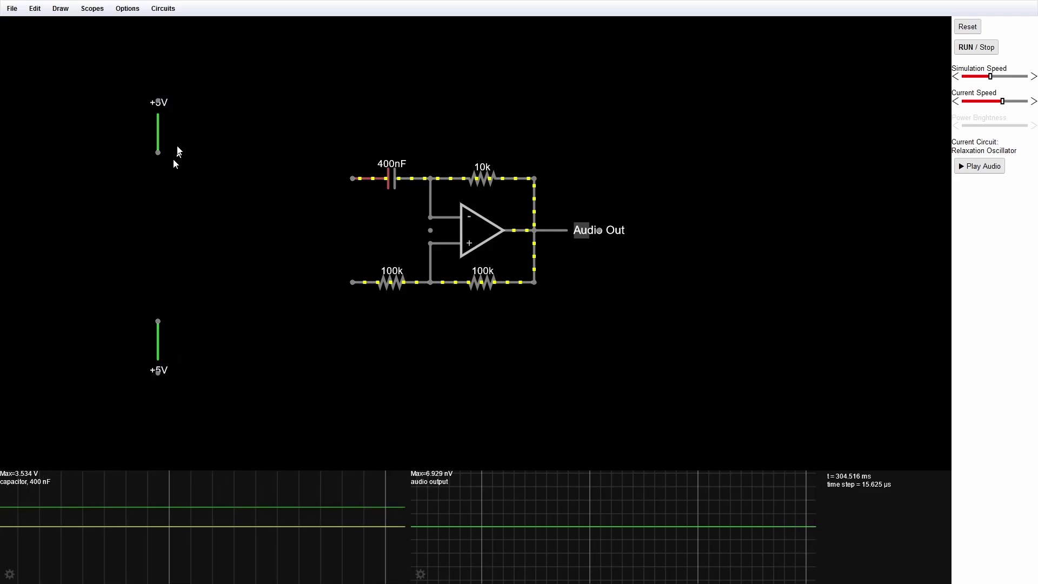
left_click_drag(158, 321, 158, 308)
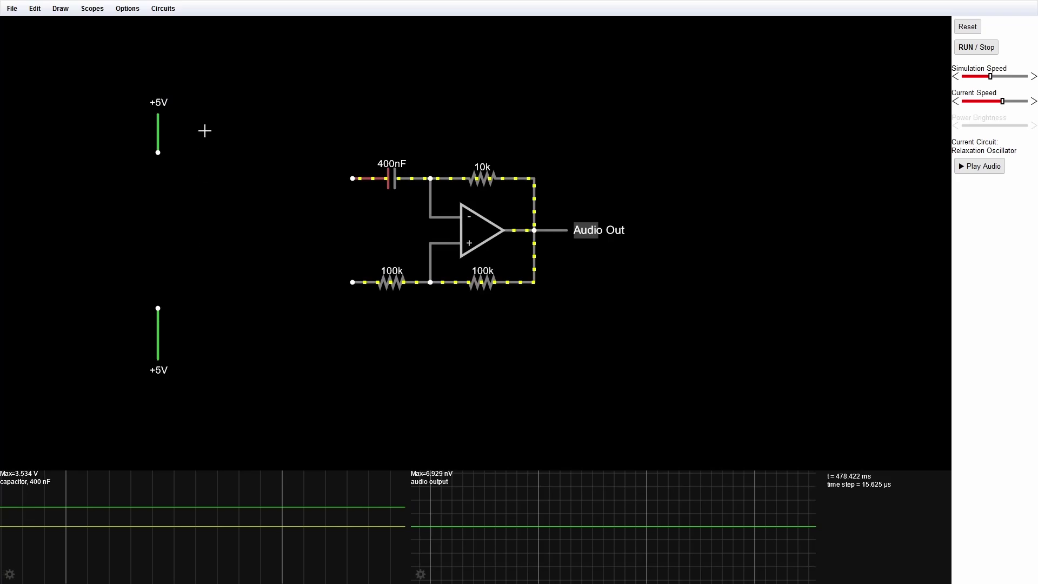
Change the upper source's voltage from 5 to 15 V
right_click(163, 105)
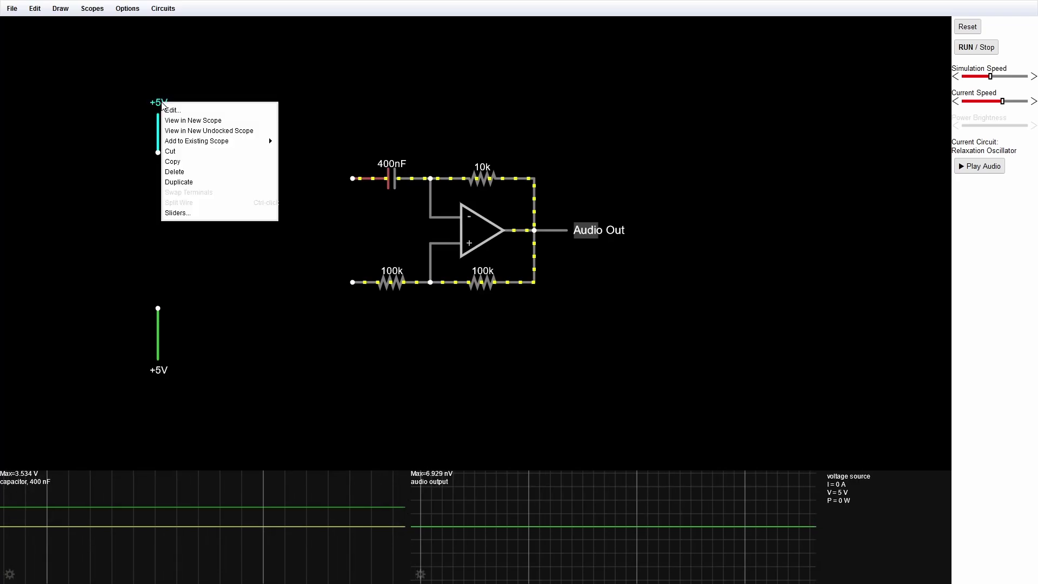
left_click(168, 107)
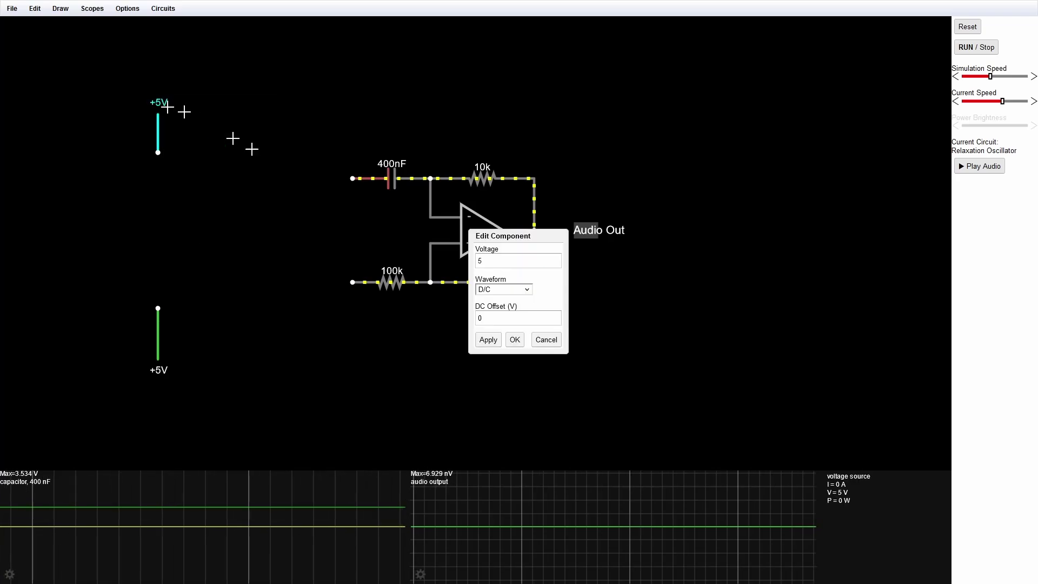
left_click(479, 262)
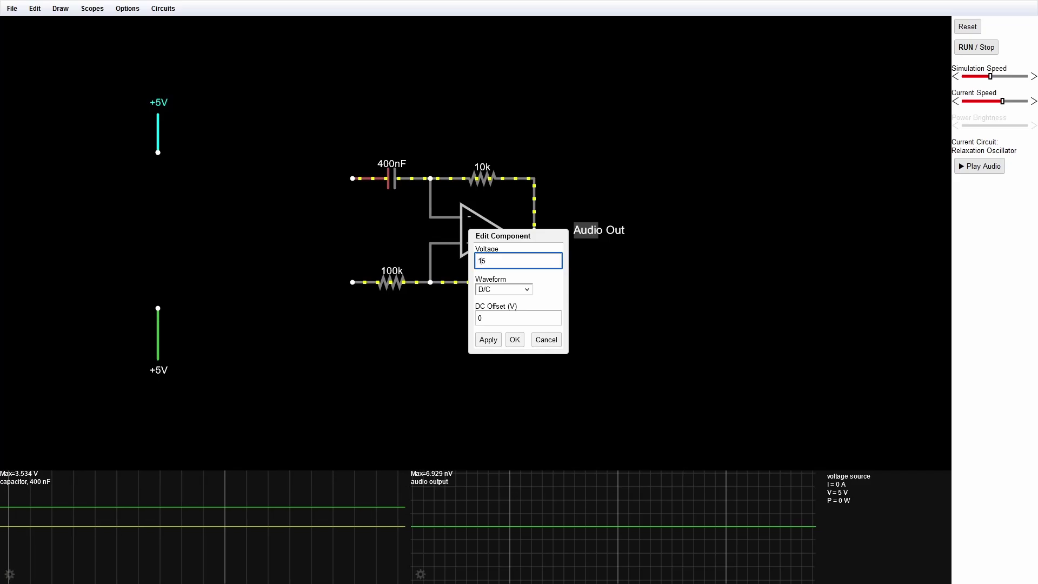
type("1")
left_click(514, 339)
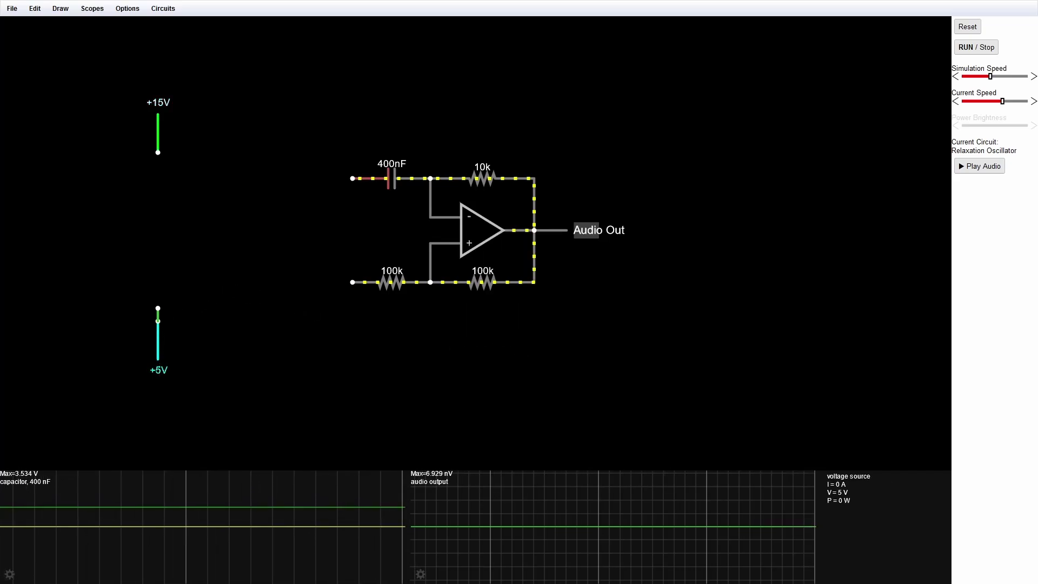
Enter -15 as the lower source's voltage
right_click(163, 370)
left_click(170, 376)
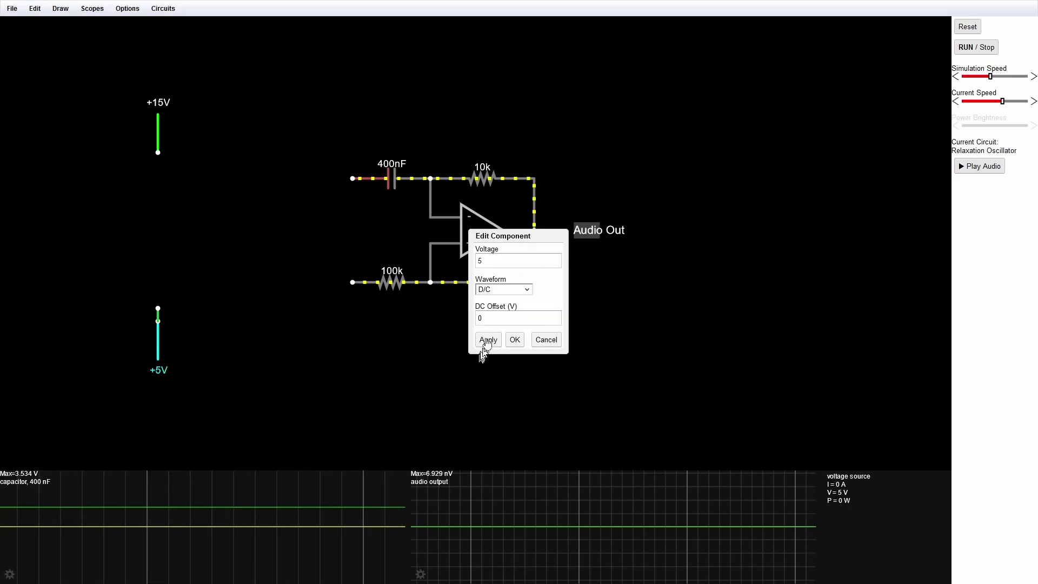
left_click(479, 261)
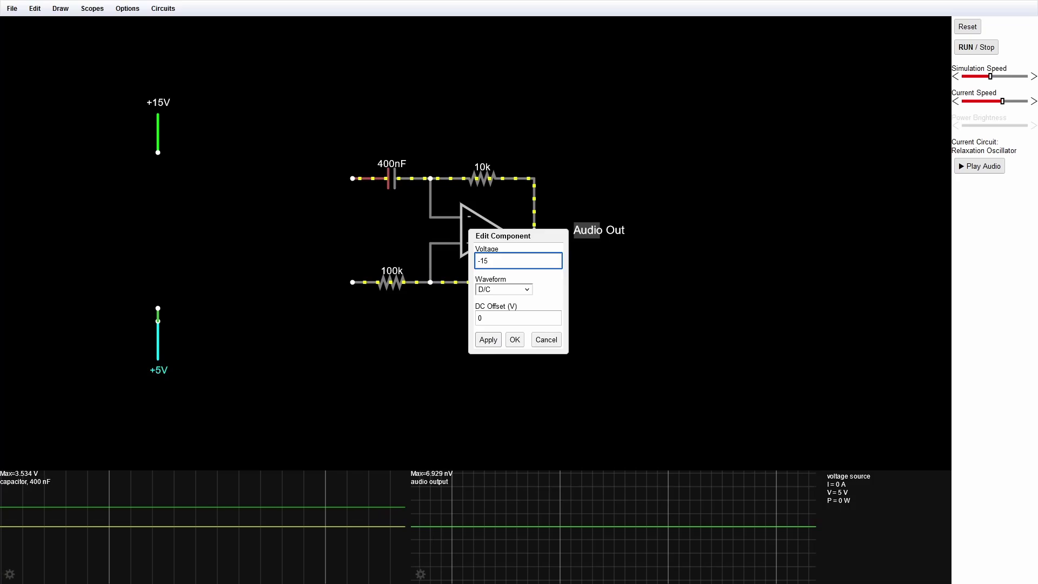
type("-1")
key("Return")
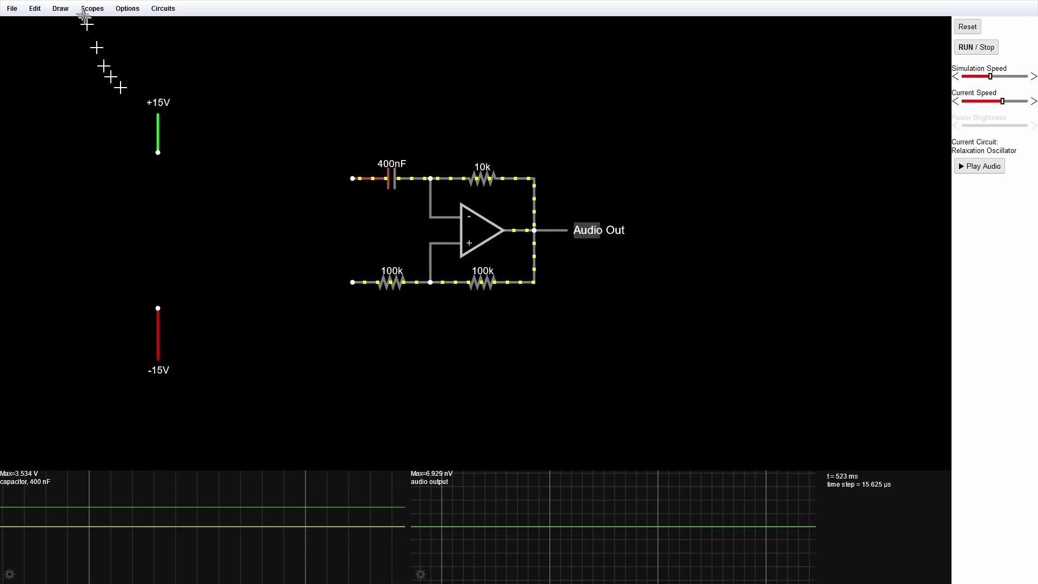
Place a 1k potentiometer between the +15V and -15V sources
left_click(61, 9)
mouse_move(69, 42)
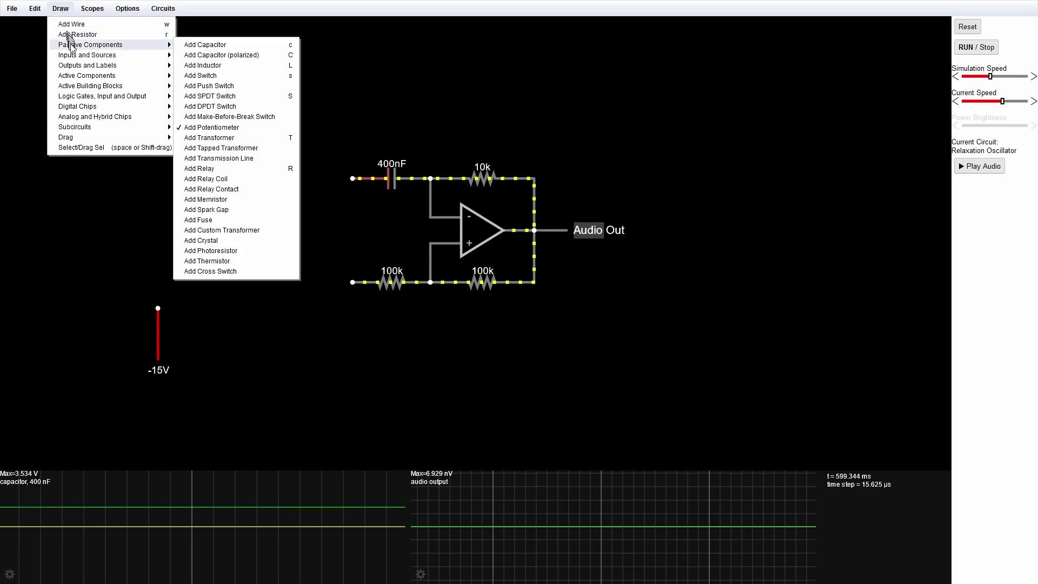
left_click(205, 129)
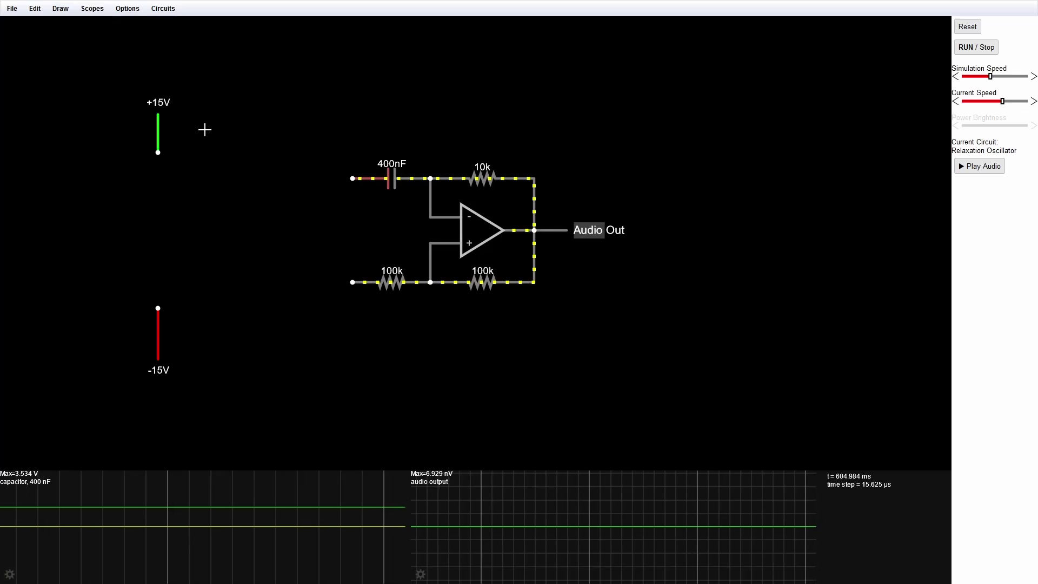
left_click(157, 153)
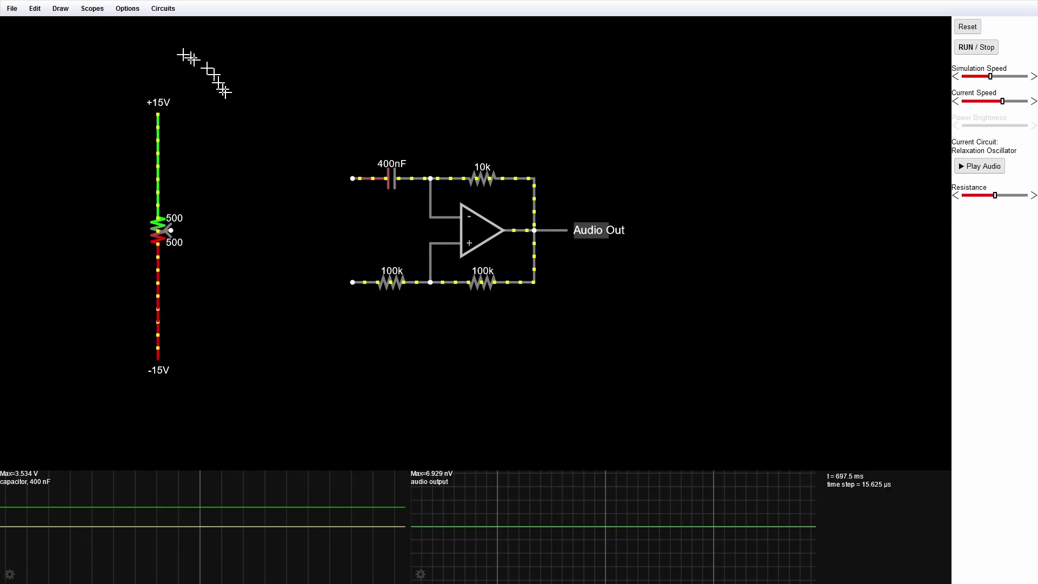
Wire the potentiometer wiper to the capacitor's left end and on to the lower 100k resistor
left_click(60, 9)
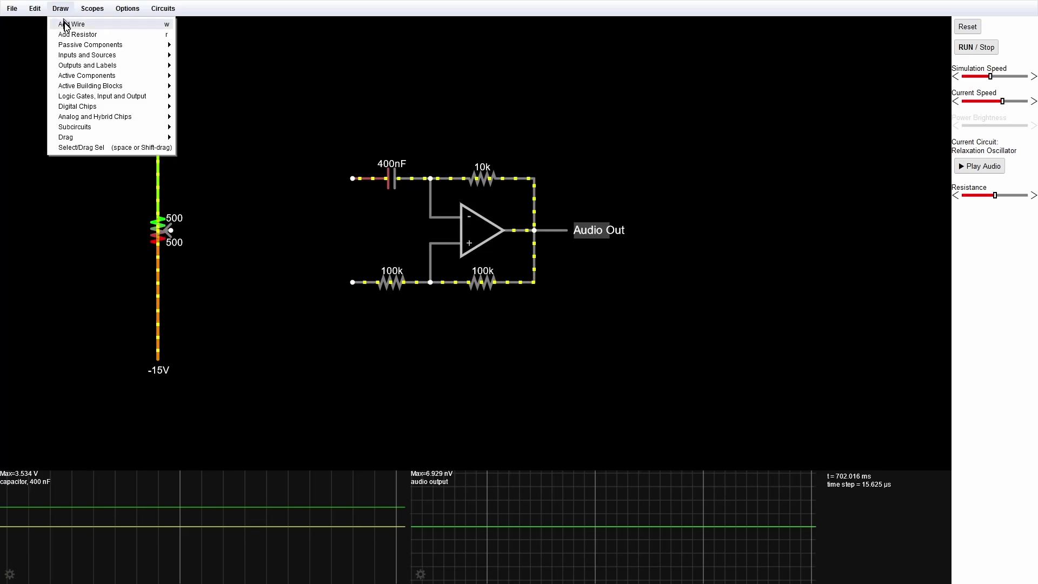
left_click(71, 24)
left_click_drag(353, 183, 174, 229)
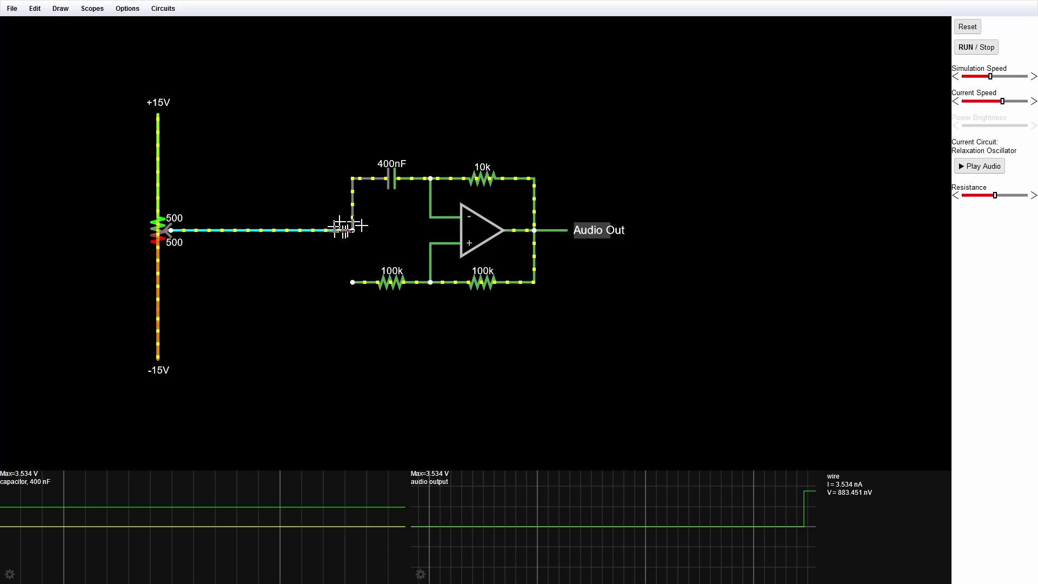
left_click_drag(353, 231, 352, 281)
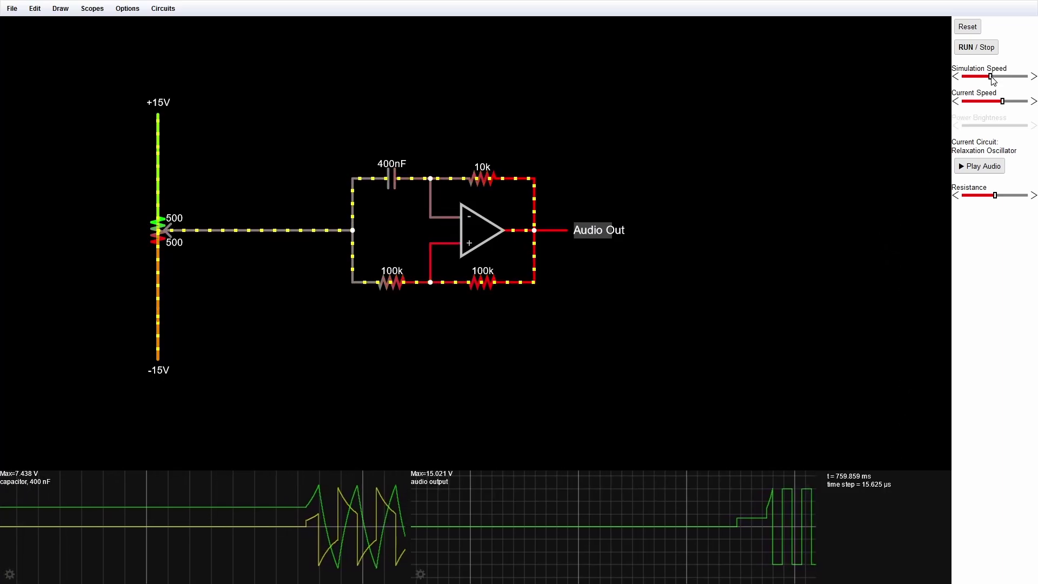
Nudge the Simulation Speed slider up slightly and read the capacitor and audio output scopes
left_click_drag(993, 79, 995, 81)
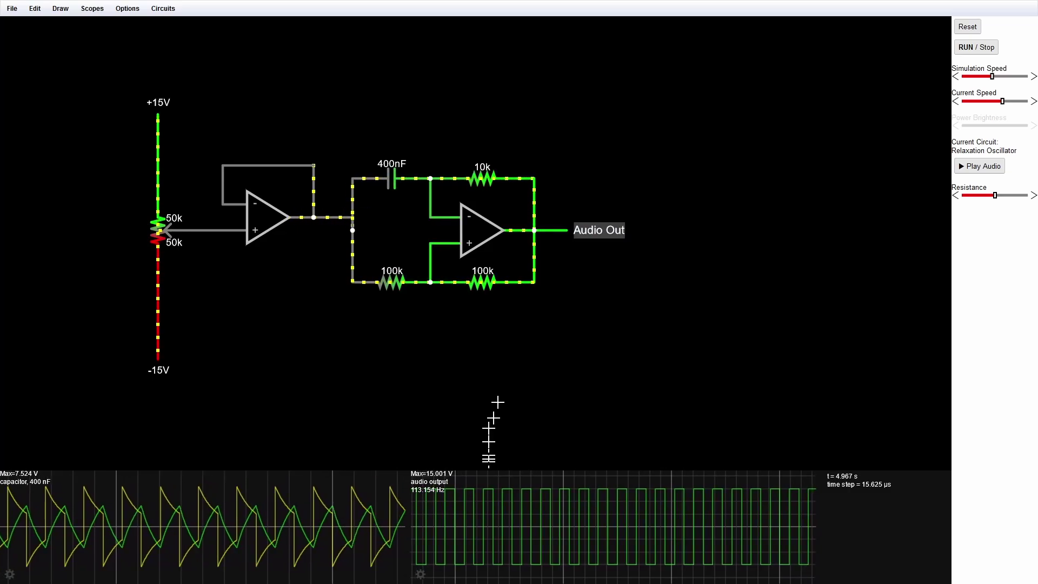
mouse_move(470, 498)
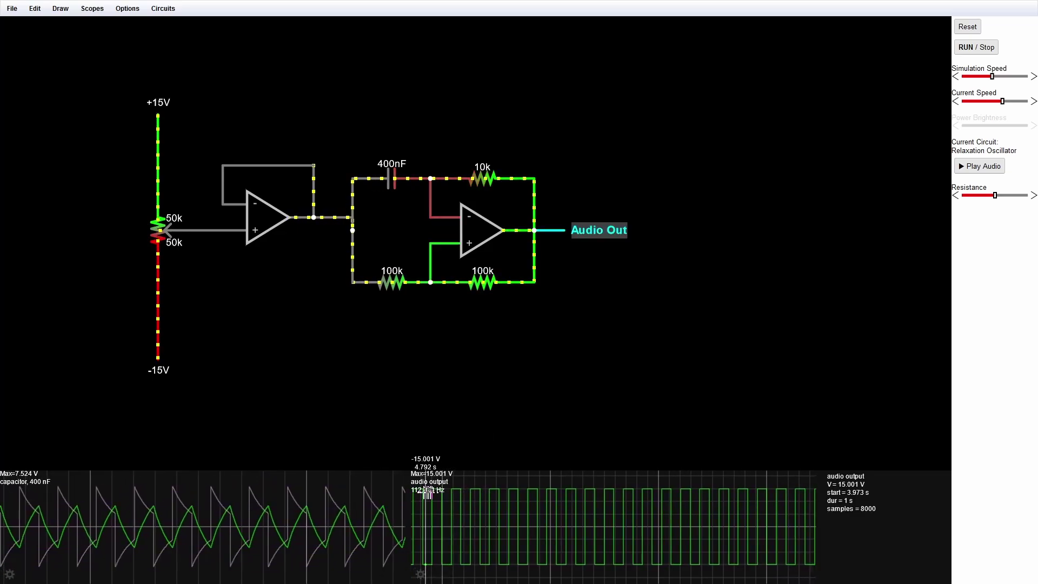
mouse_move(398, 489)
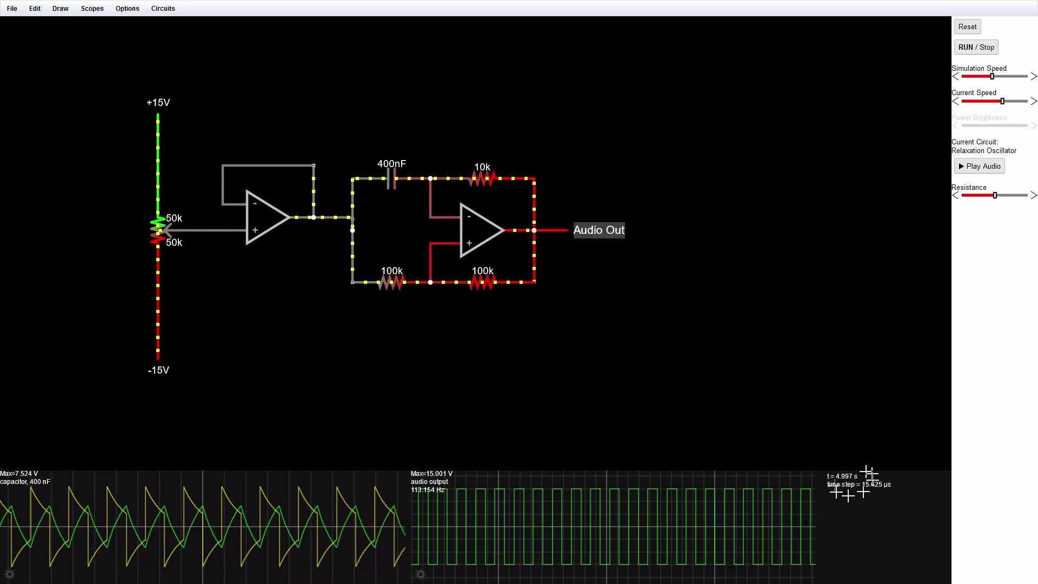
mouse_move(331, 520)
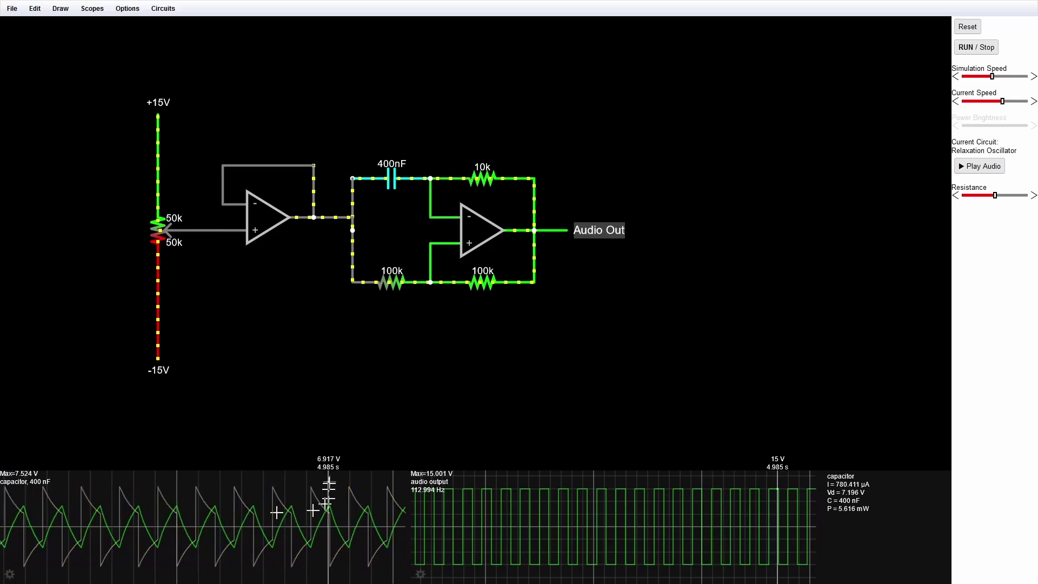
mouse_move(427, 481)
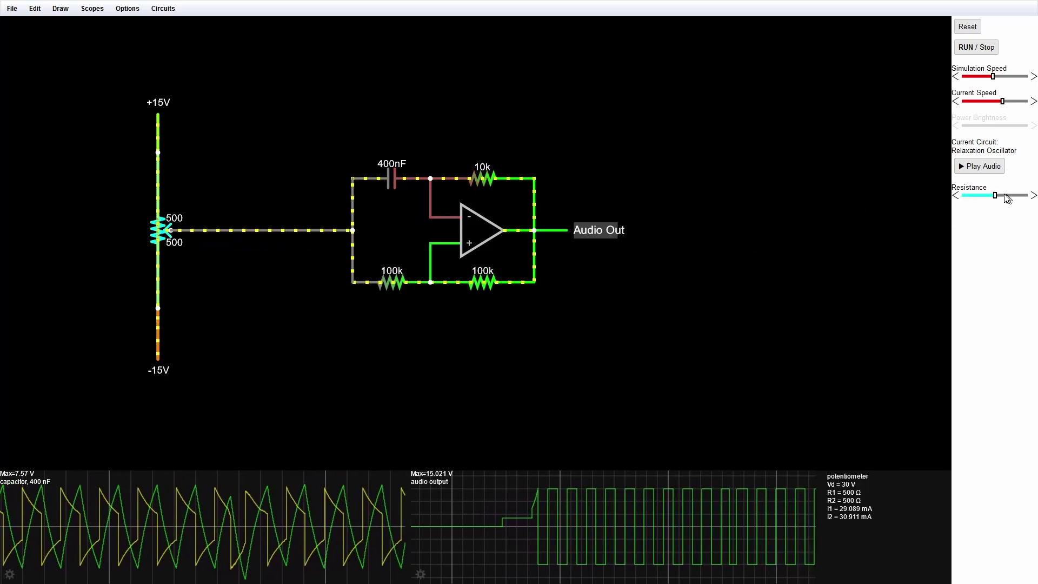
left_click_drag(997, 198, 970, 200)
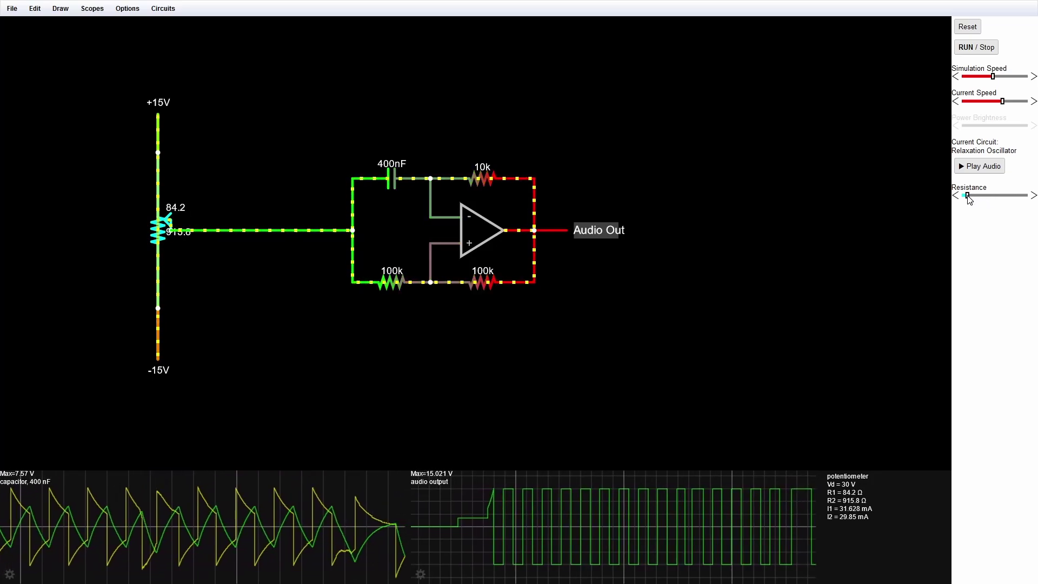
left_click_drag(970, 200, 967, 200)
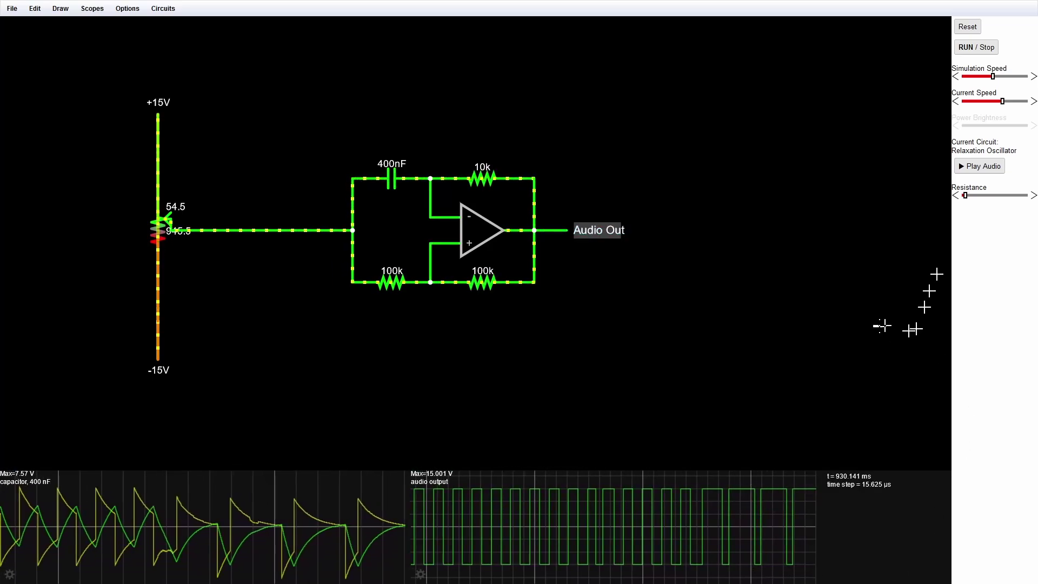
left_click_drag(969, 203, 1026, 206)
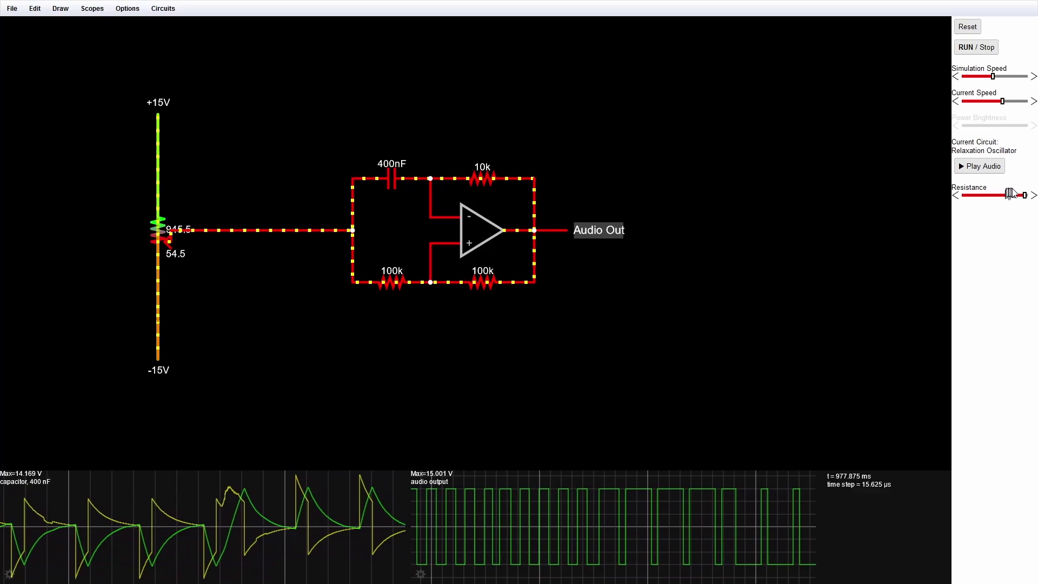
left_click_drag(1026, 196, 997, 197)
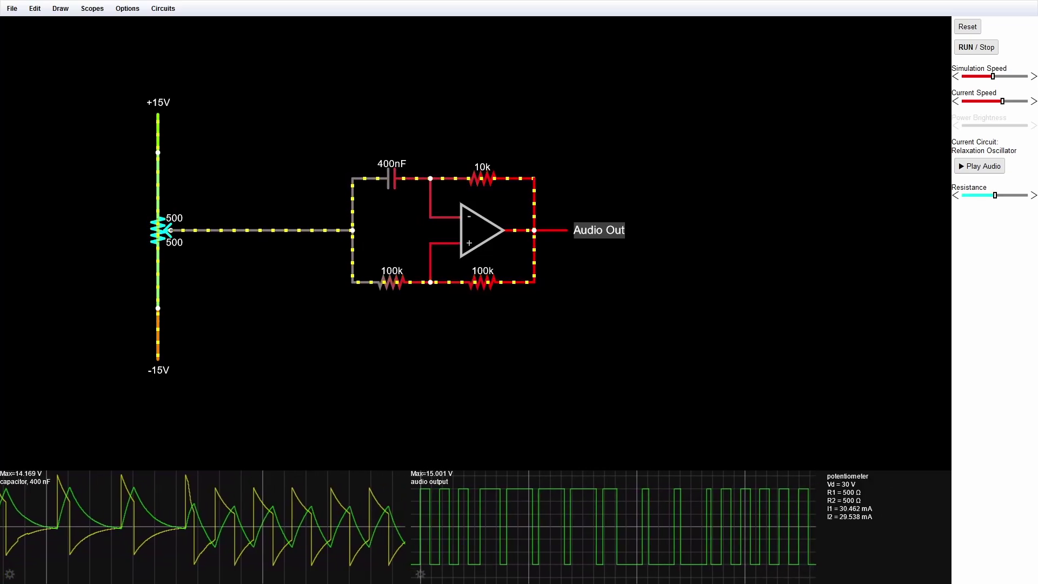
Set the potentiometer's resistance to 100k so it reads 50k/50k
right_click(161, 238)
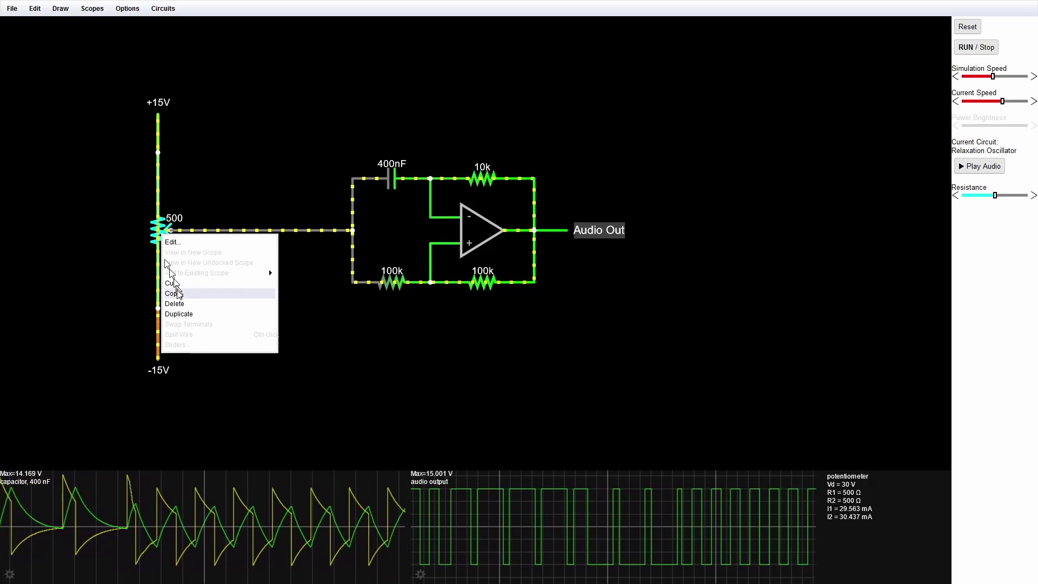
left_click(172, 242)
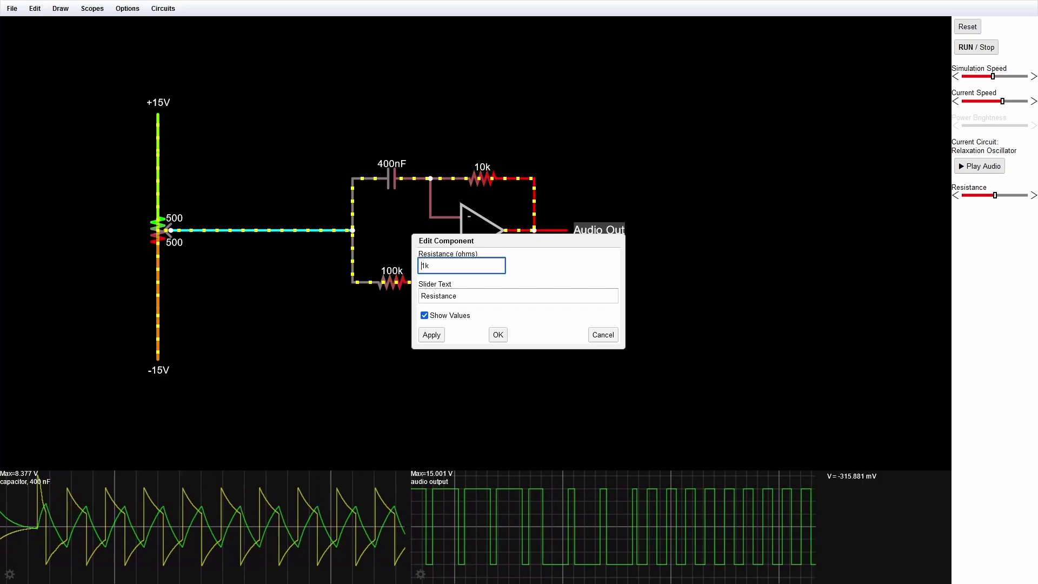
type("00")
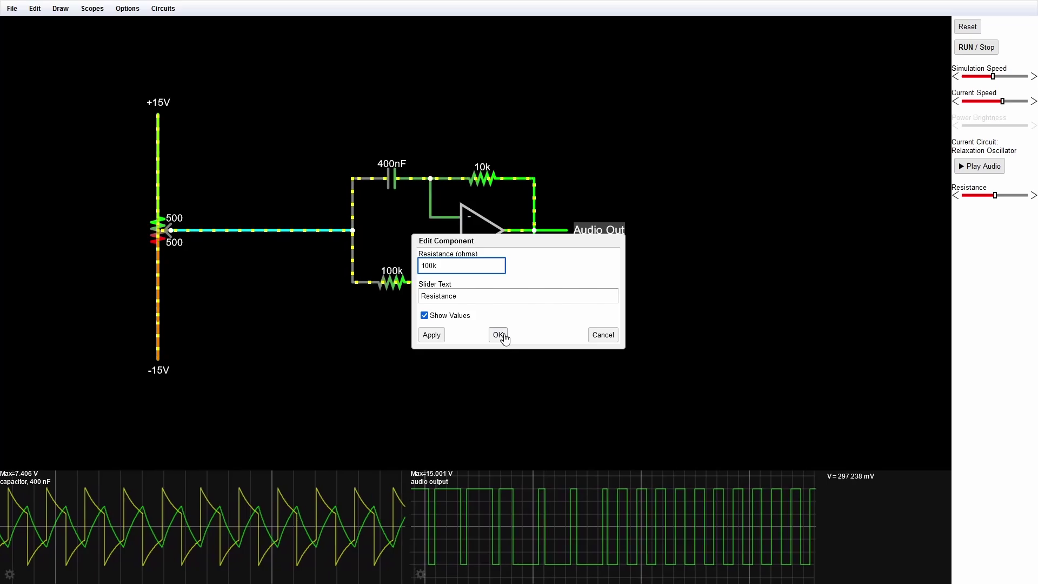
left_click(498, 335)
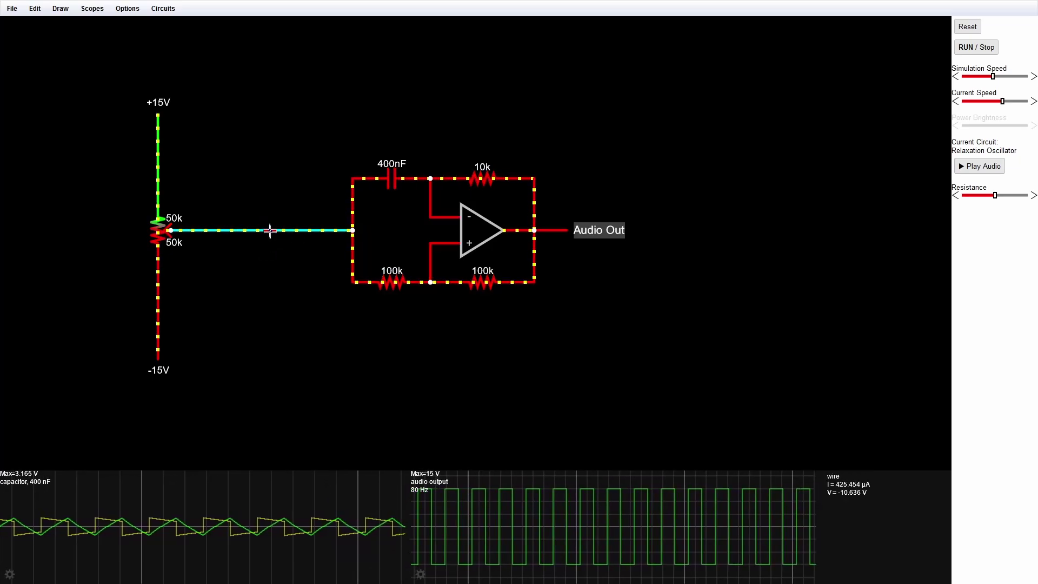
Delete the wiper-to-oscillator wire and place an ideal op amp left of the oscillator
right_click(270, 230)
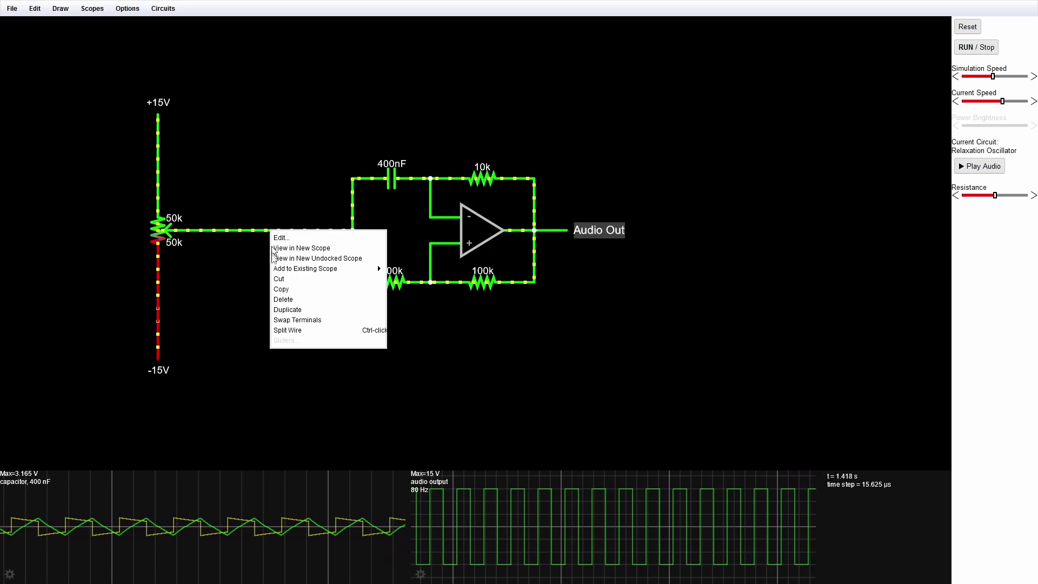
left_click(279, 300)
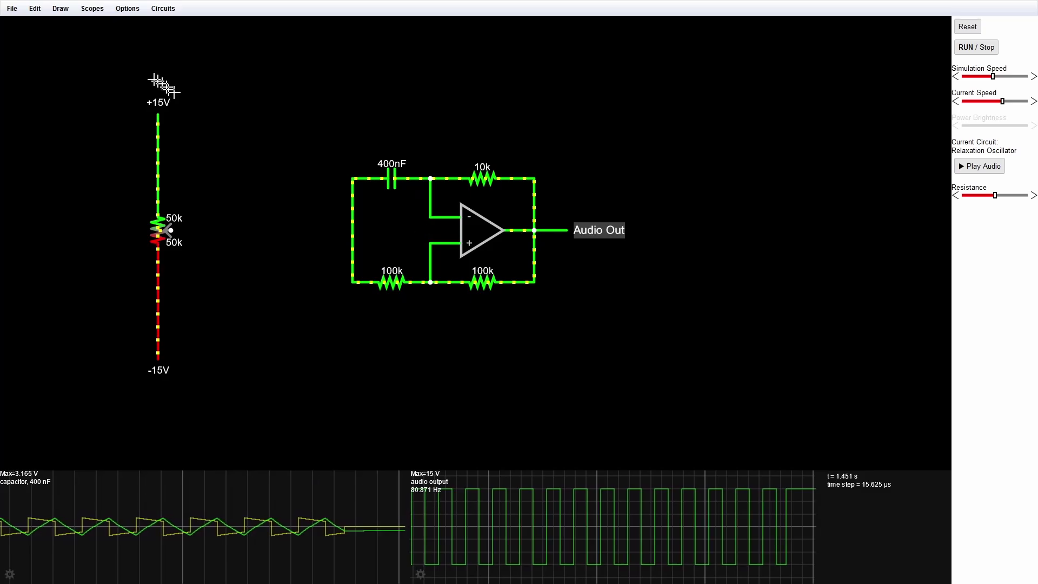
left_click(59, 12)
mouse_move(69, 50)
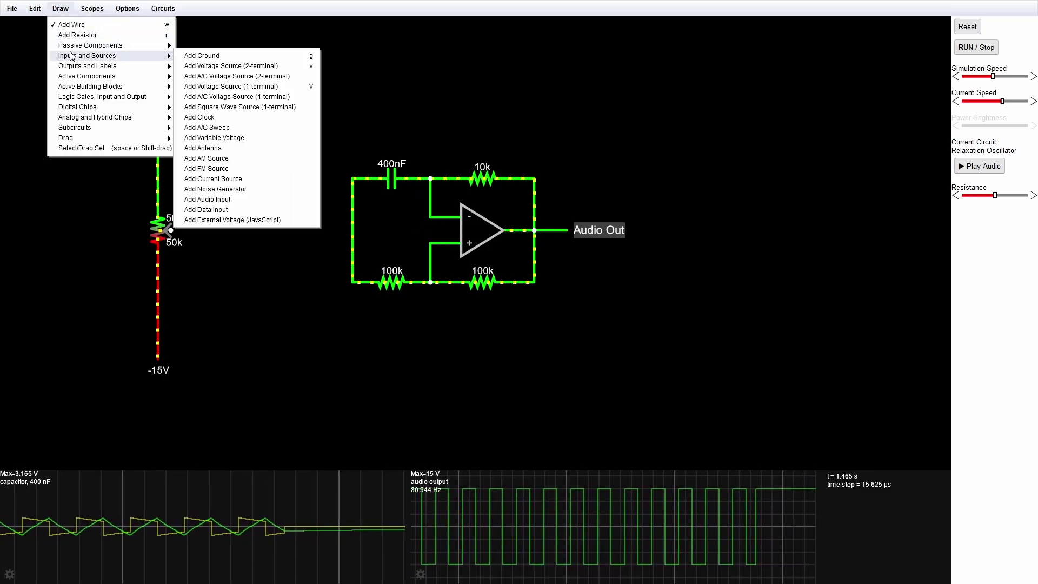
mouse_move(84, 89)
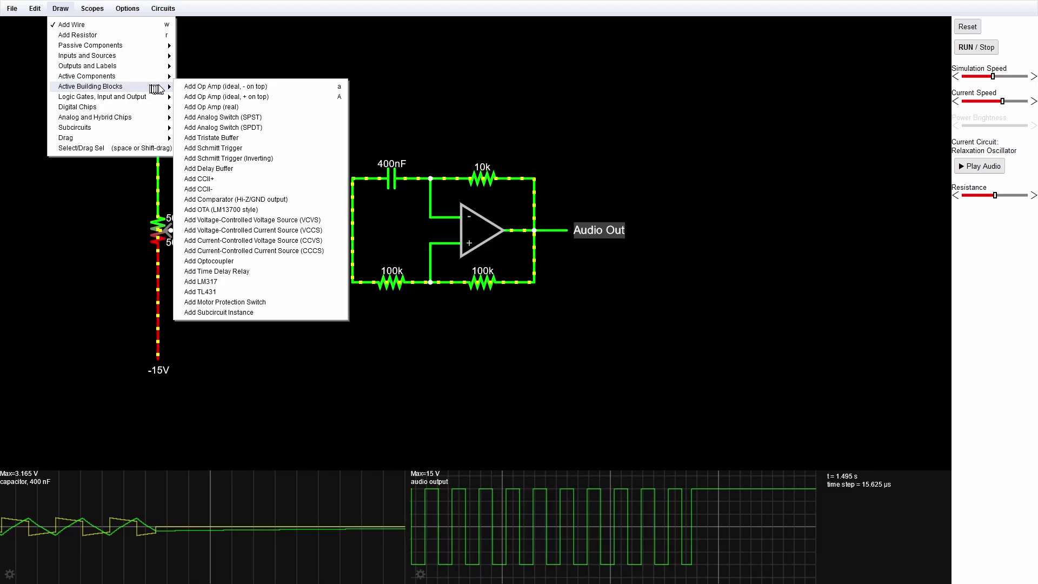
left_click(250, 90)
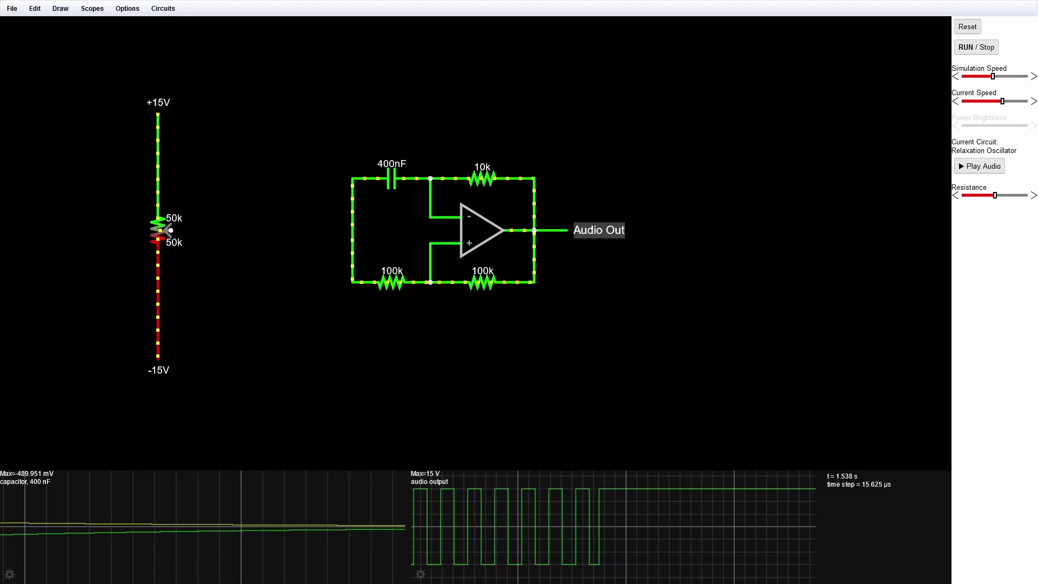
left_click_drag(222, 192, 308, 215)
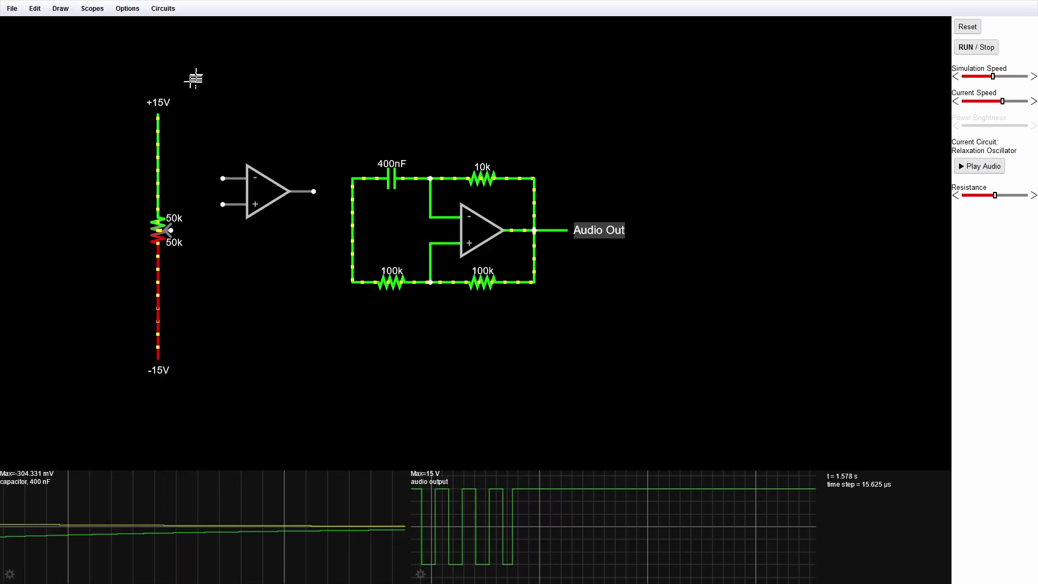
left_click(60, 9)
mouse_move(76, 137)
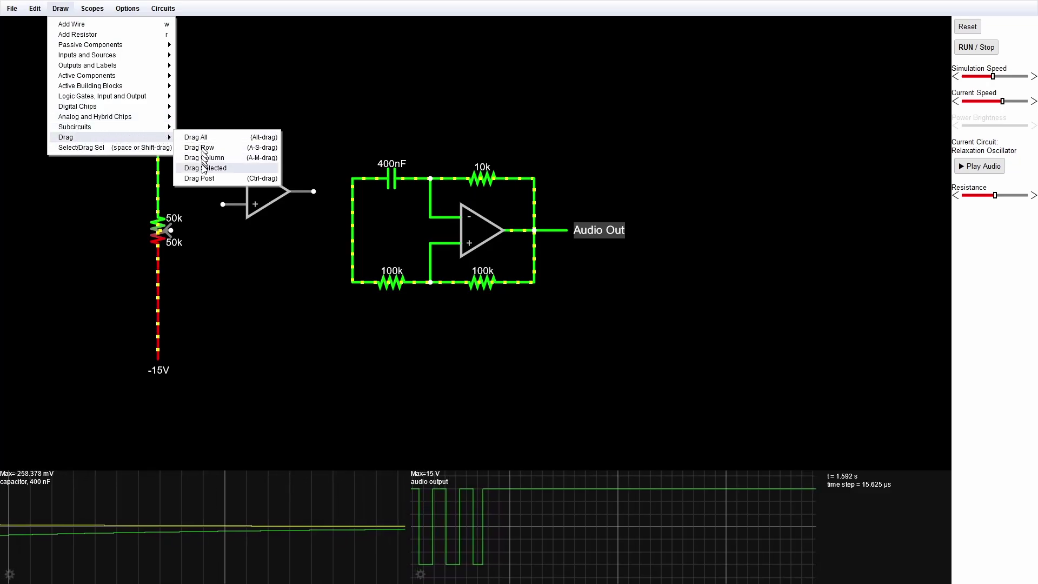
Lower the new op amp two grid steps, wire the wiper to its + input, and loop its output to −
left_click(205, 168)
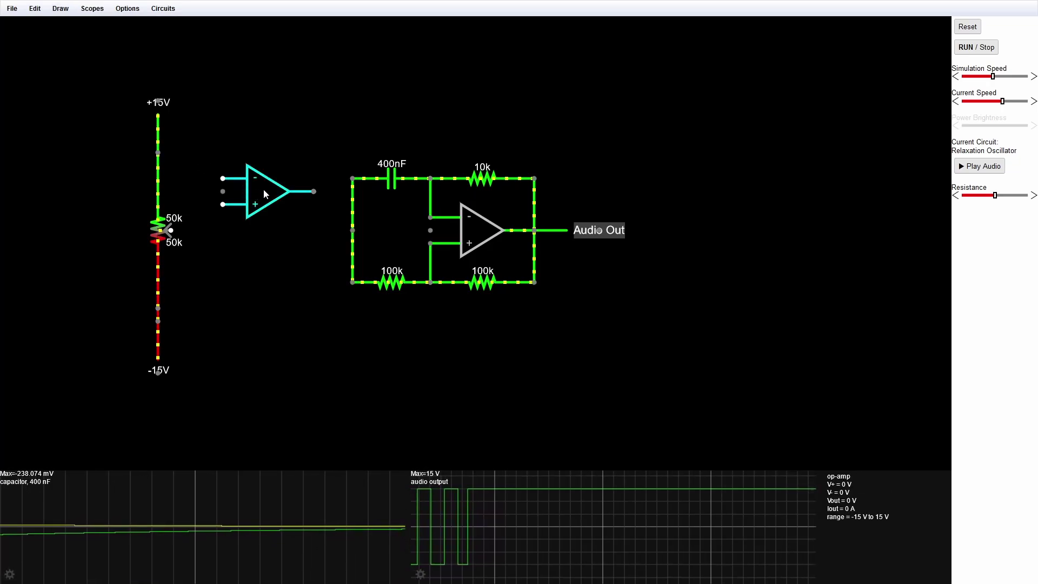
left_click_drag(264, 189, 261, 216)
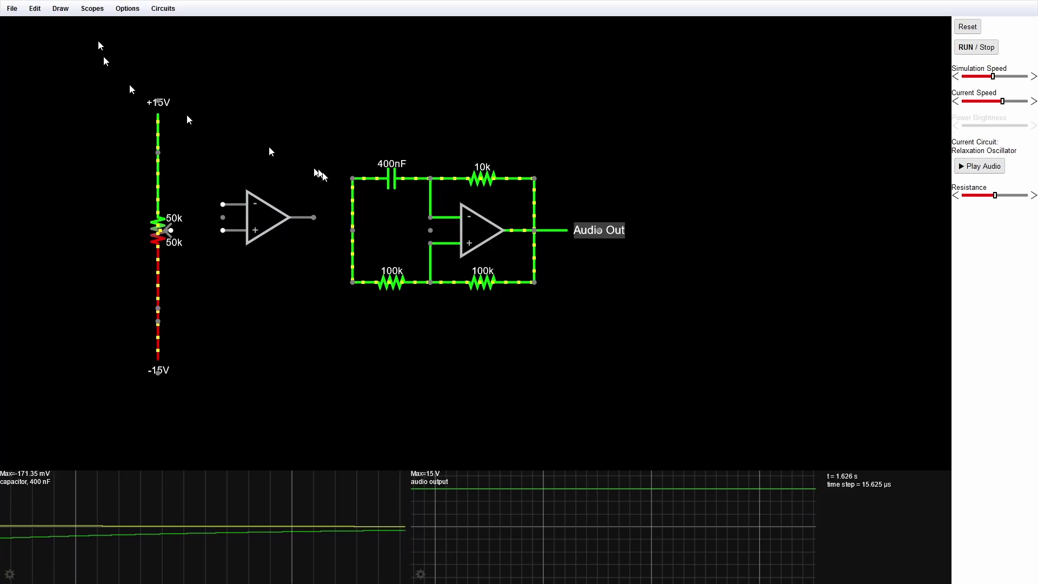
left_click(60, 9)
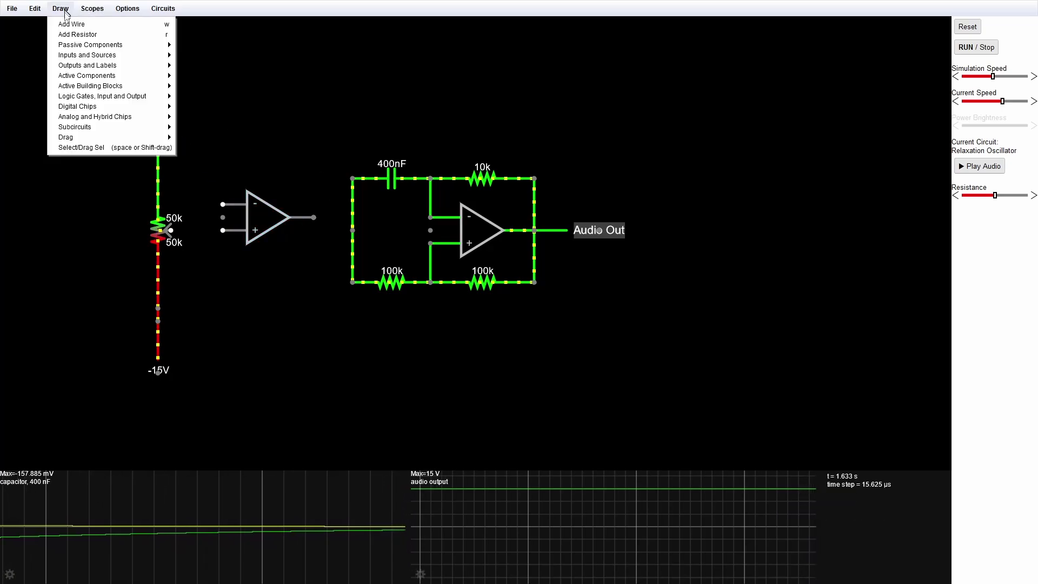
left_click(66, 22)
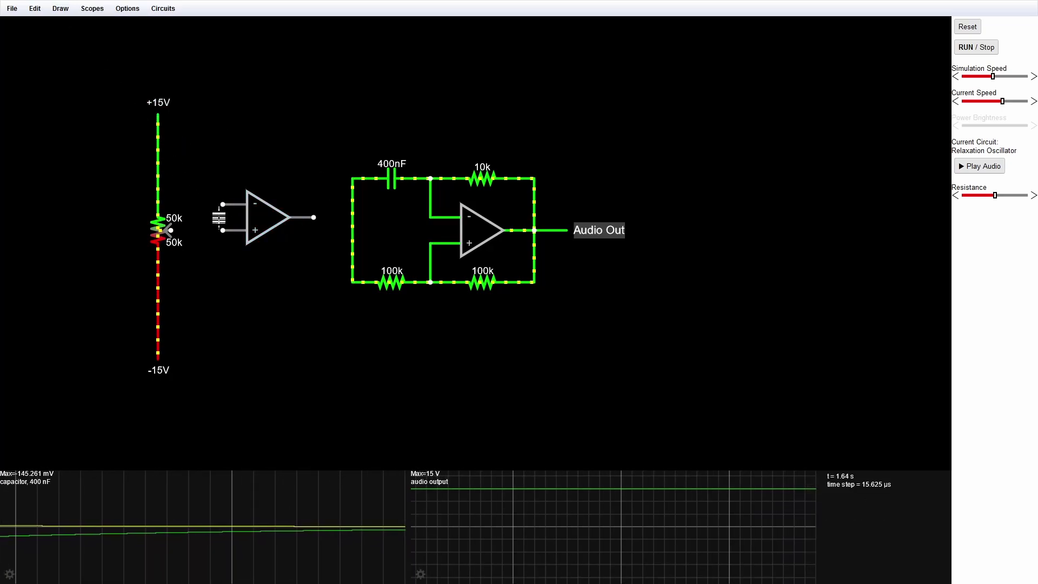
left_click_drag(224, 230, 171, 230)
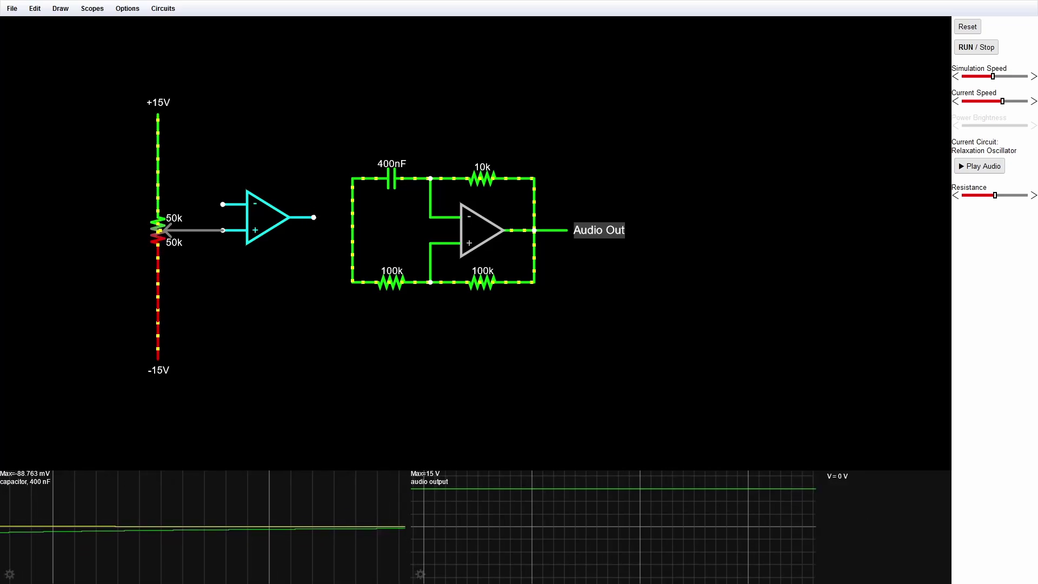
mouse_move(314, 218)
left_mouse_down()
mouse_move(314, 166)
mouse_move(222, 158)
mouse_move(223, 204)
left_mouse_up()
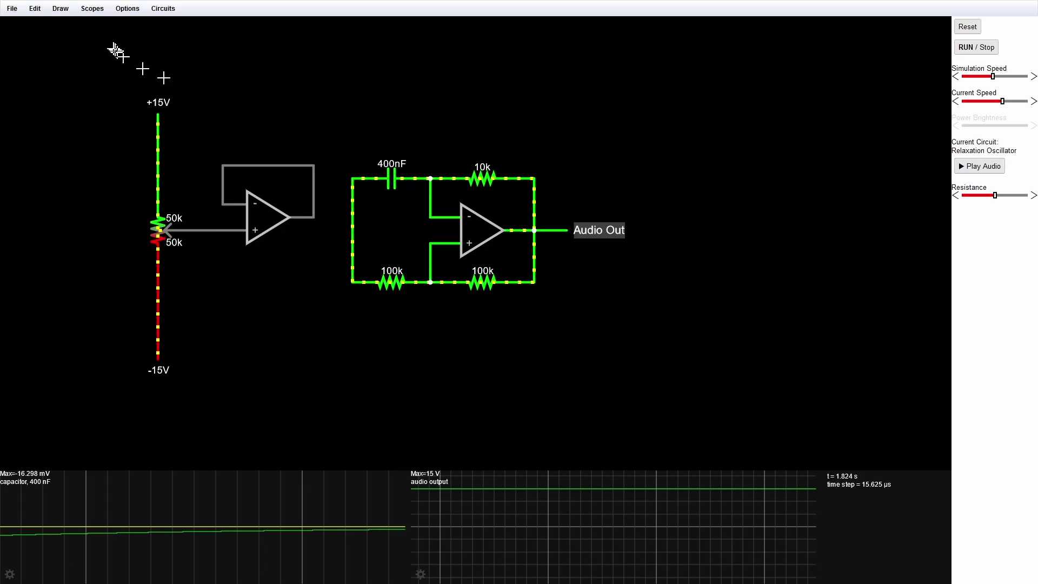
Wire the buffer output right to the capacitor and lower 100k junction, restarting the ~113 Hz square wave
left_click(61, 8)
left_click(64, 23)
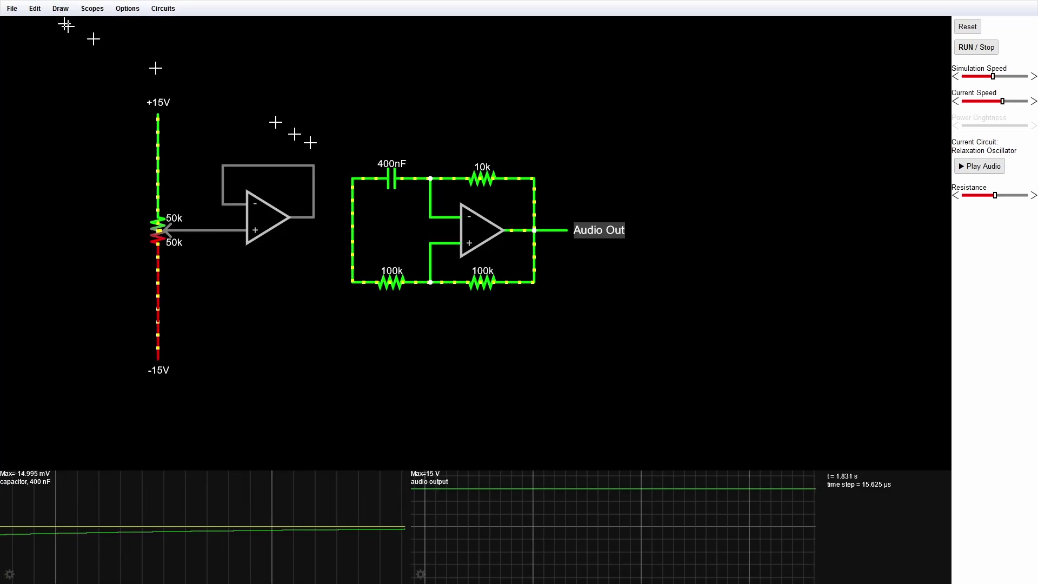
left_click_drag(314, 218, 352, 217)
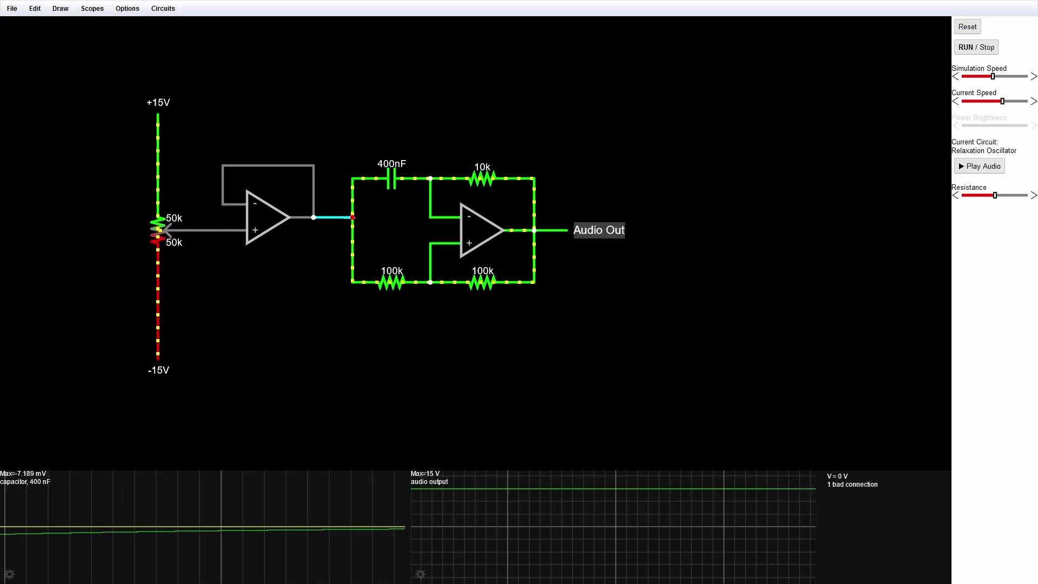
left_click_drag(352, 216, 348, 232)
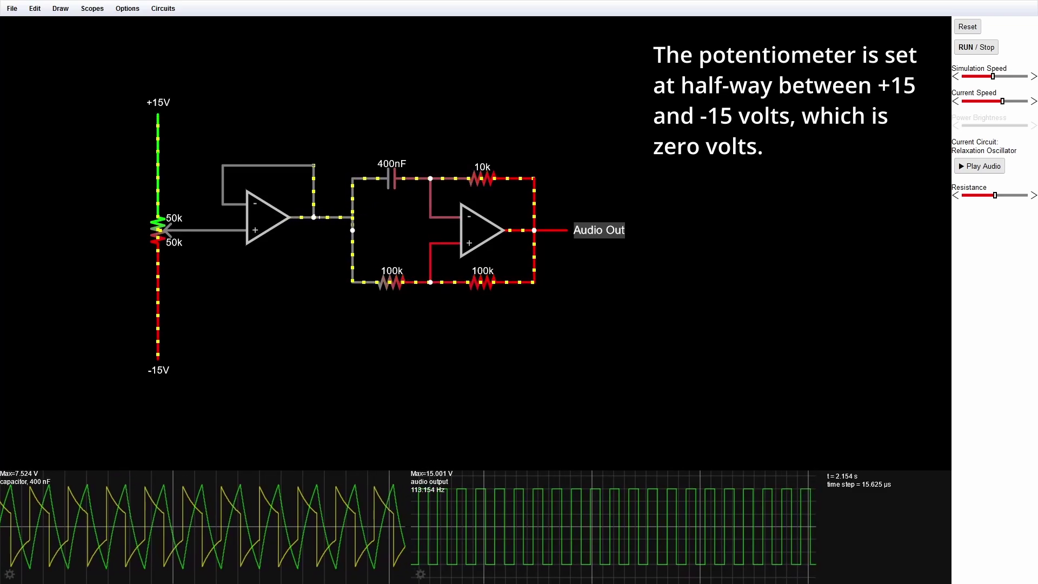
mouse_move(327, 217)
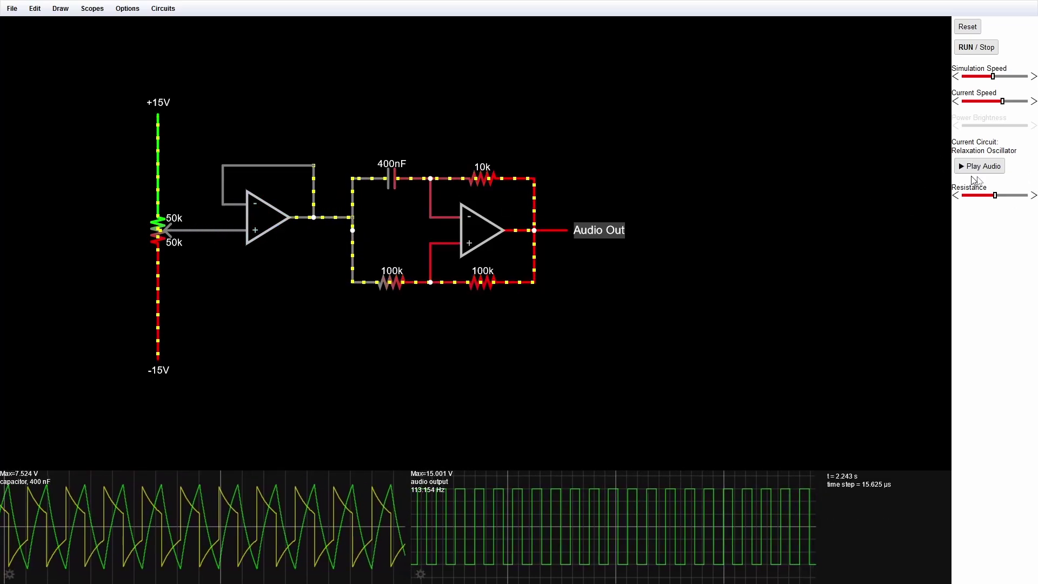
Sweep the Resistance slider from about 4.5k up to 93.6k/6.4k, and nudge Simulation Speed faster
mouse_move(996, 198)
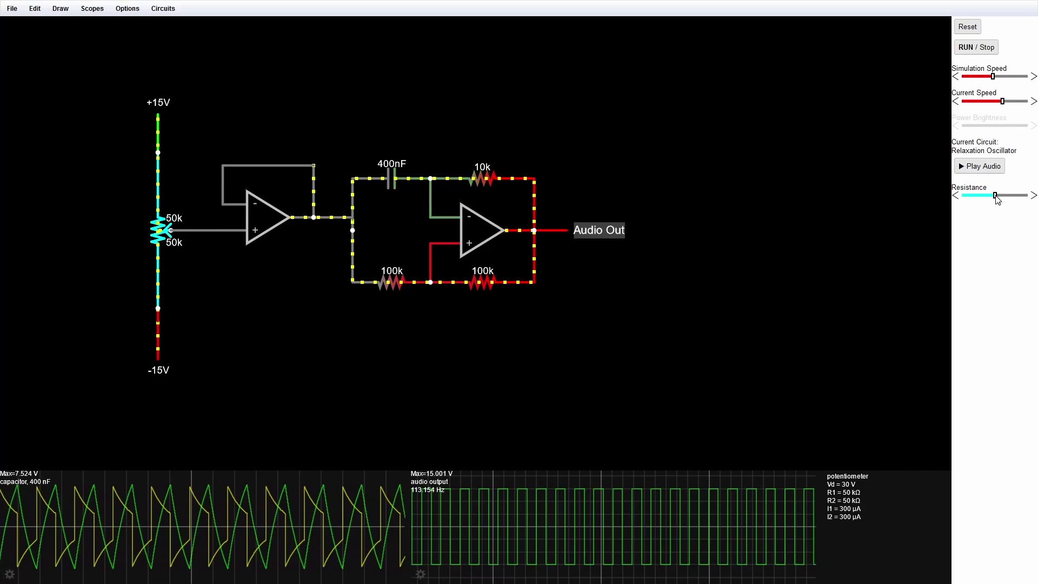
left_click_drag(998, 199, 968, 202)
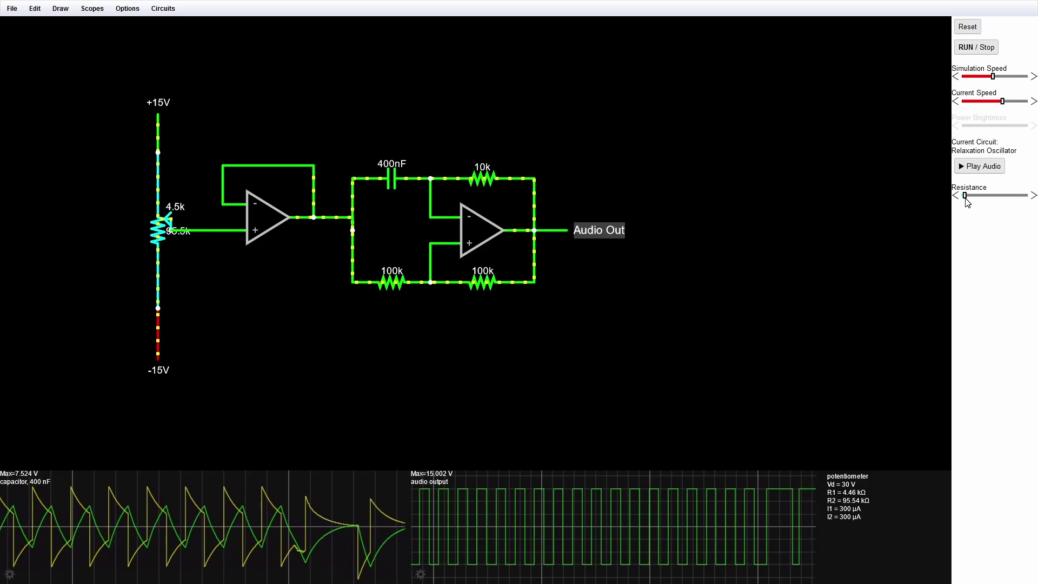
left_click_drag(967, 202, 1026, 199)
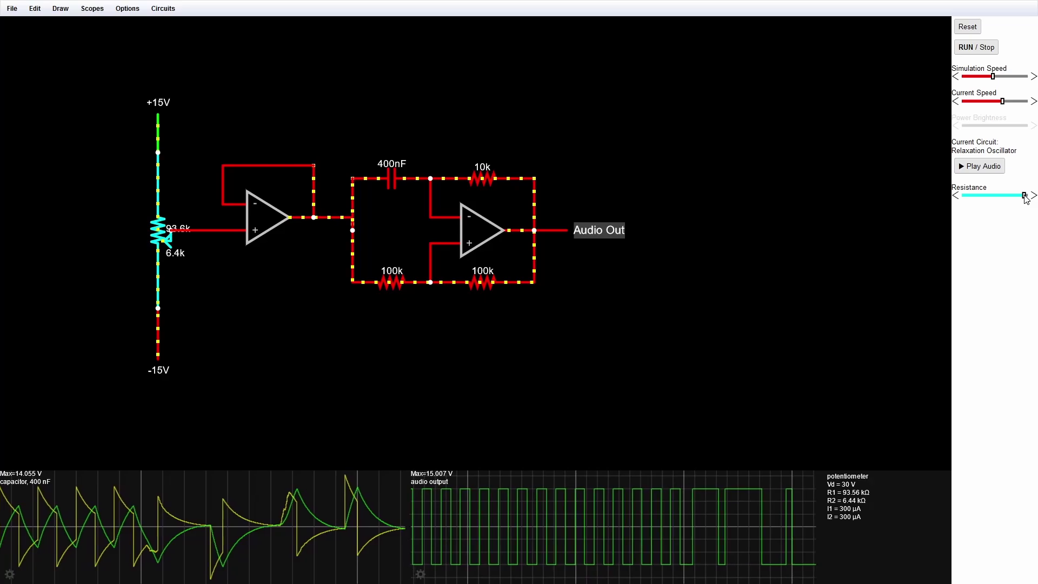
left_click_drag(993, 76, 1007, 81)
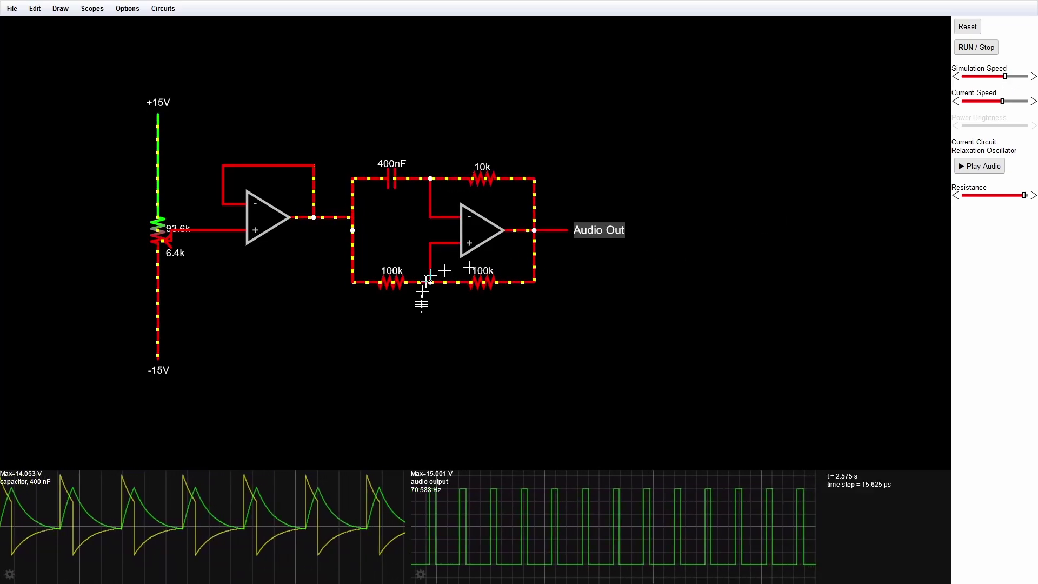
Slide the Resistance control back to 50k/50k, bringing the output back to about 113 Hz
left_click_drag(1029, 195, 997, 201)
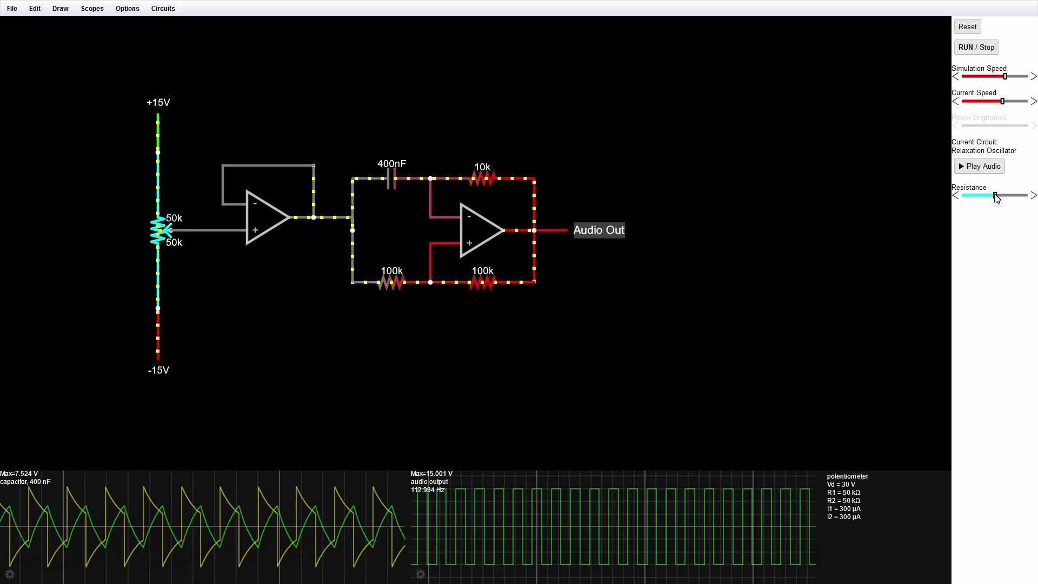
Drag the Resistance slider to its low end, back to the middle, then up to 94.6k/5.5k
left_click_drag(995, 197, 965, 196)
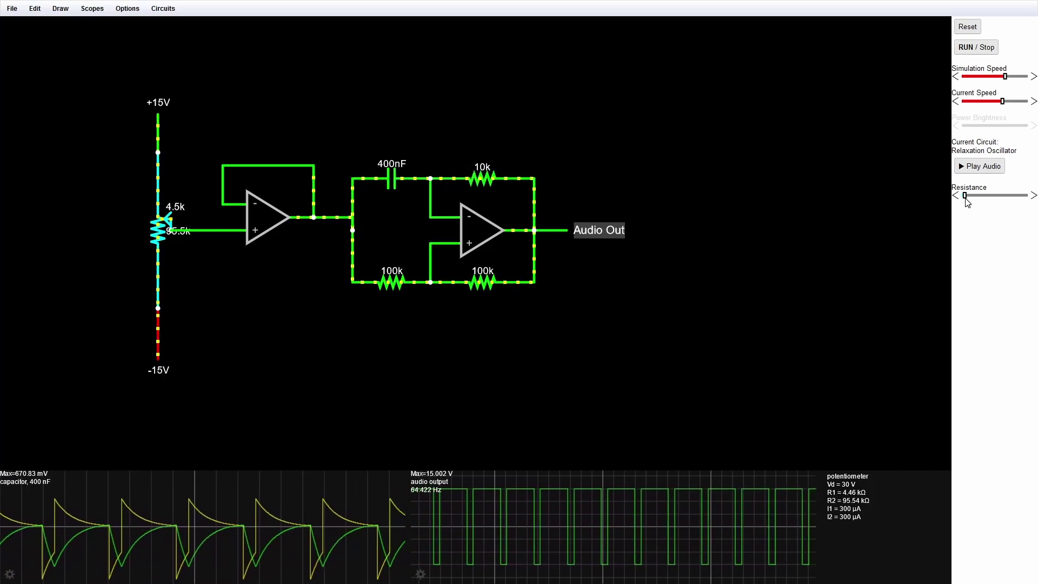
left_click_drag(966, 197, 997, 201)
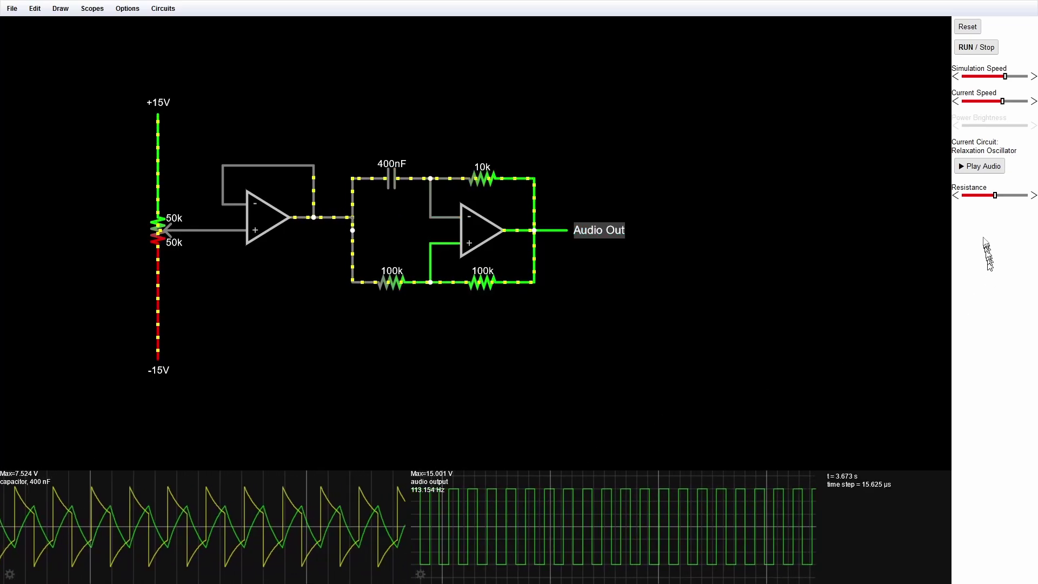
left_click_drag(995, 196, 1026, 204)
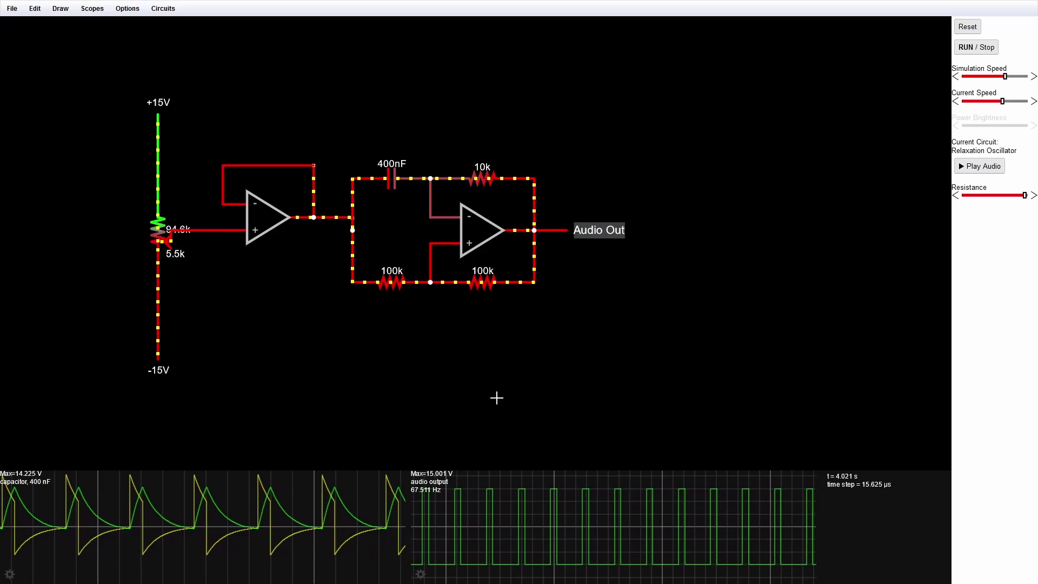
Return the Resistance slider to 50k/50k, restoring the 112.994 Hz square wave
left_click_drag(1024, 195, 997, 197)
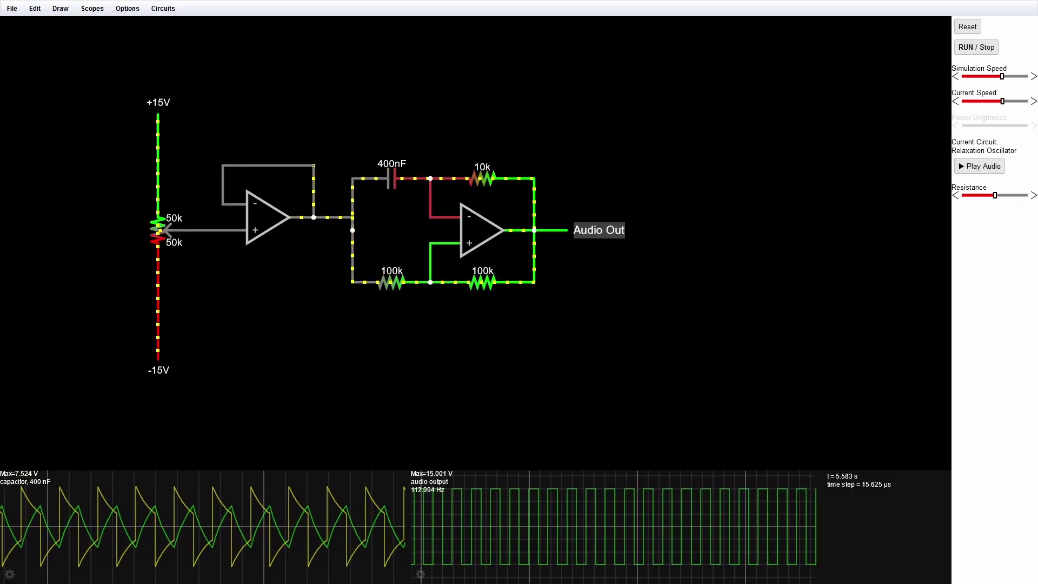